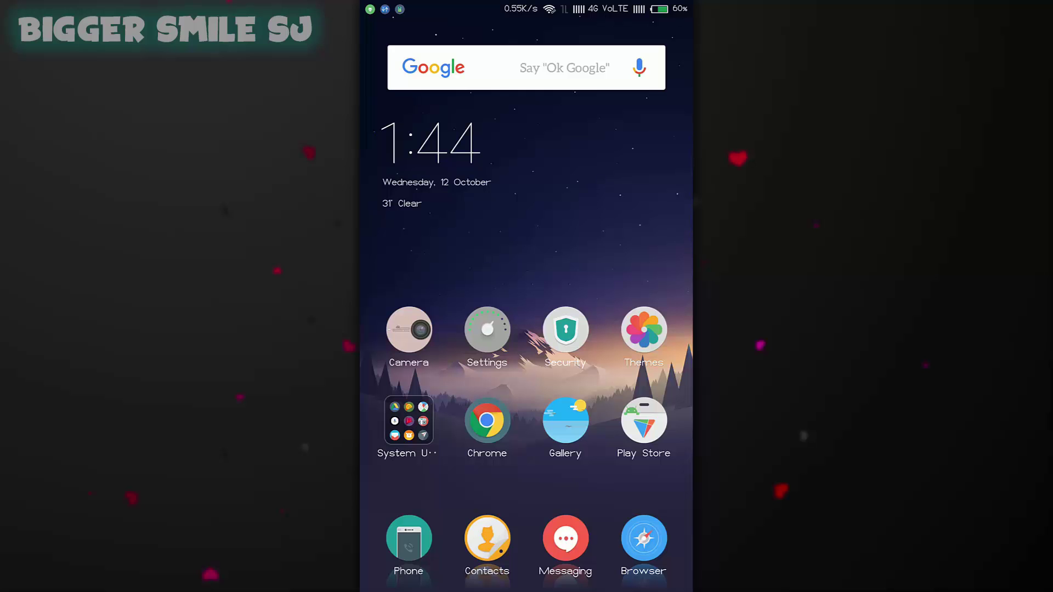
Uninstall the old Lucky Patcher from its App info page and return to the home clock page.
{"action": "left_click_drag", "start_coordinate": [642, 330], "coordinate": [411, 329]}
{"action": "left_click_drag", "start_coordinate": [641, 330], "coordinate": [412, 329]}
{"action": "left_click", "coordinate": [488, 330]}
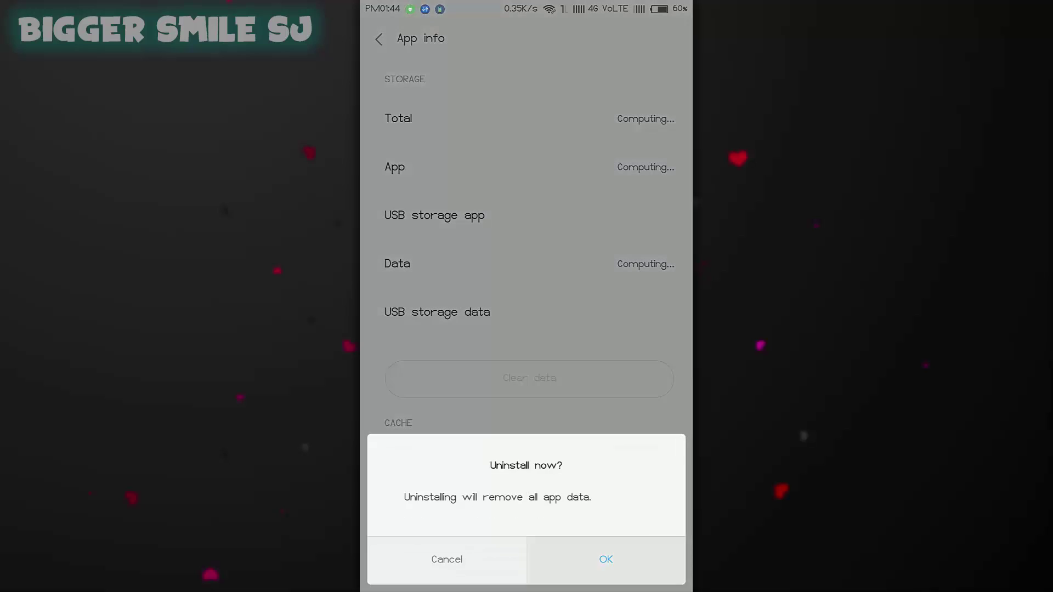
{"action": "left_click", "coordinate": [605, 575]}
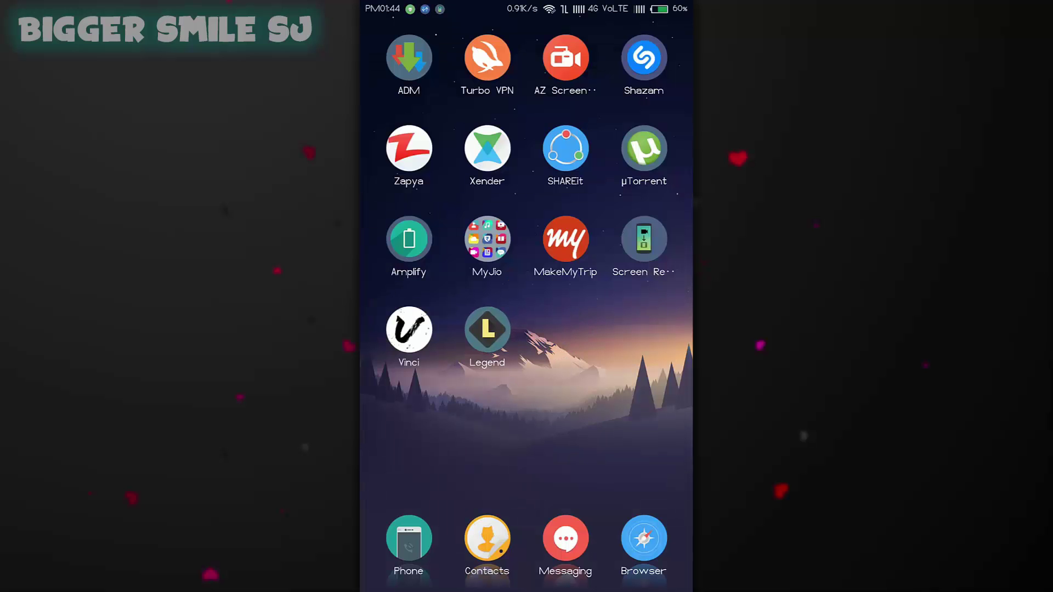
{"action": "mouse_move", "coordinate": [428, 329]}
{"action": "left_mouse_down"}
{"action": "mouse_move", "coordinate": [642, 329]}
{"action": "mouse_move", "coordinate": [428, 329]}
{"action": "left_mouse_up"}
From the saved note, launch the Lucky Patcher download URL in UC Browser.
{"action": "left_click", "coordinate": [409, 238]}
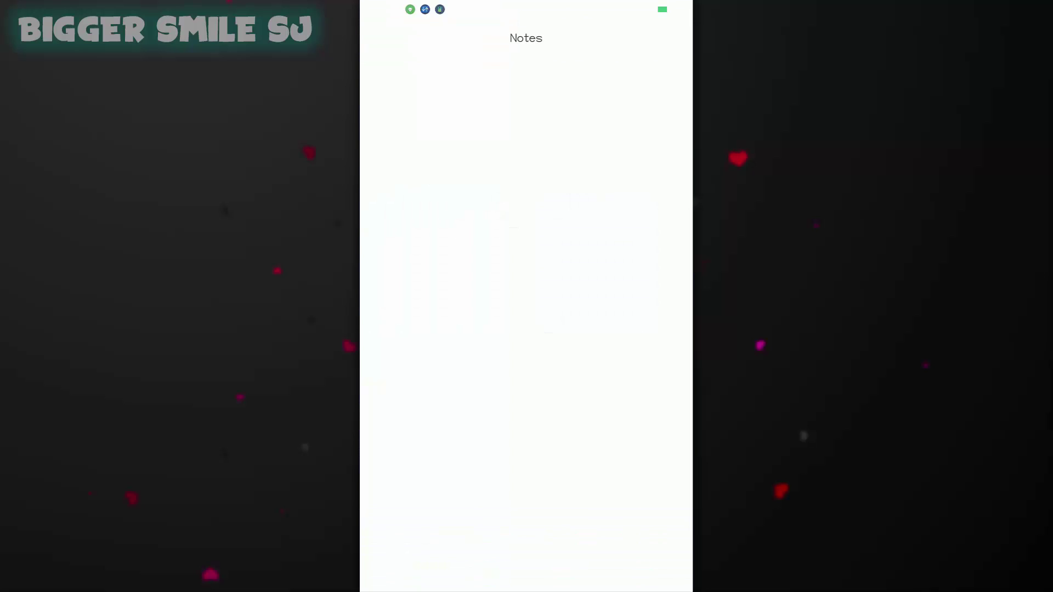
{"action": "left_click", "coordinate": [428, 136]}
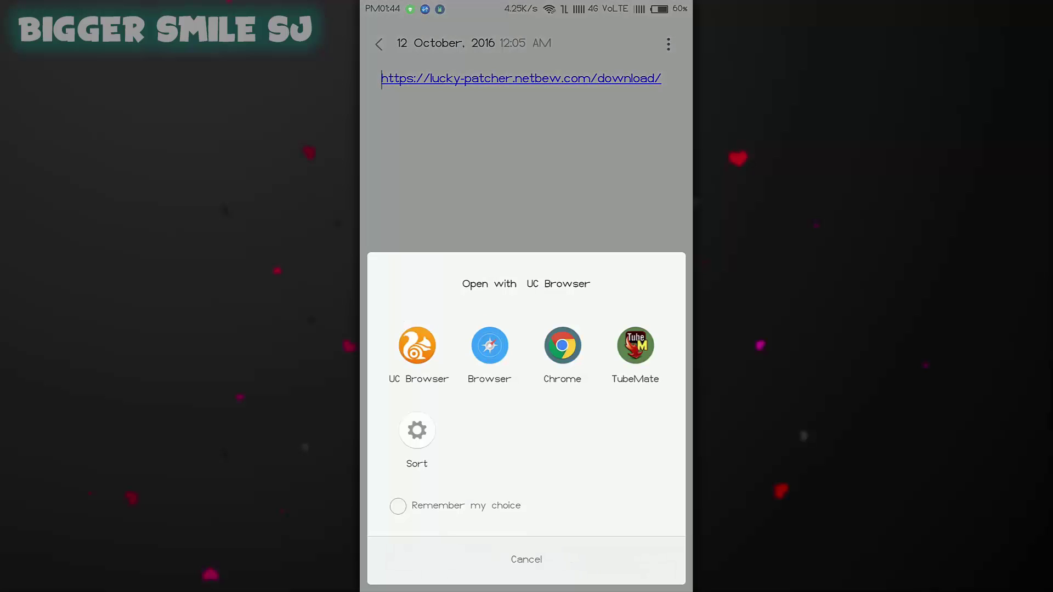
{"action": "left_click", "coordinate": [417, 346]}
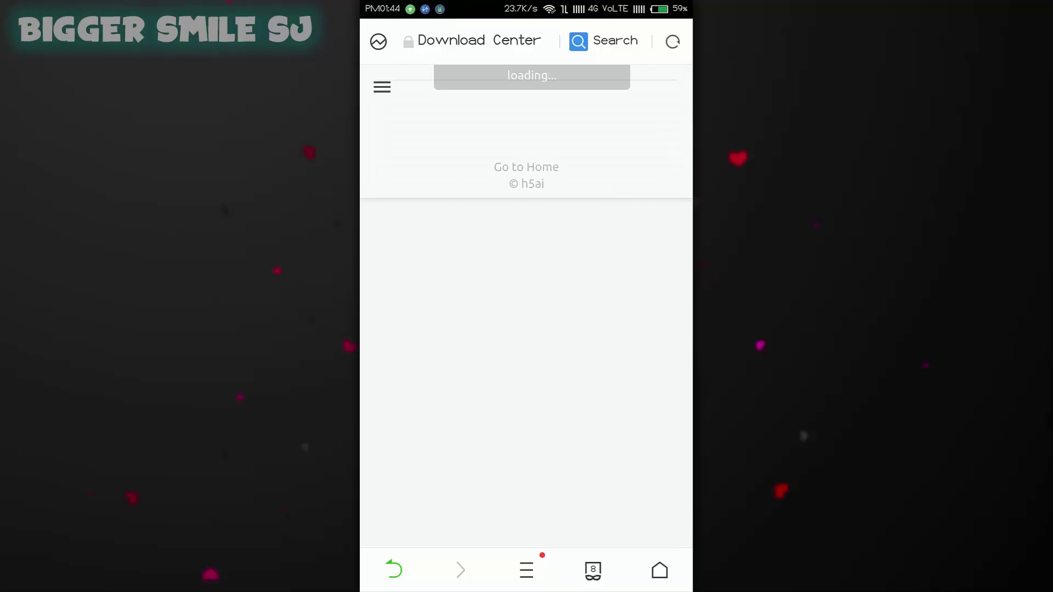
{"action": "scroll", "coordinate": [526, 329], "scroll_direction": "down", "scroll_amount": 5}
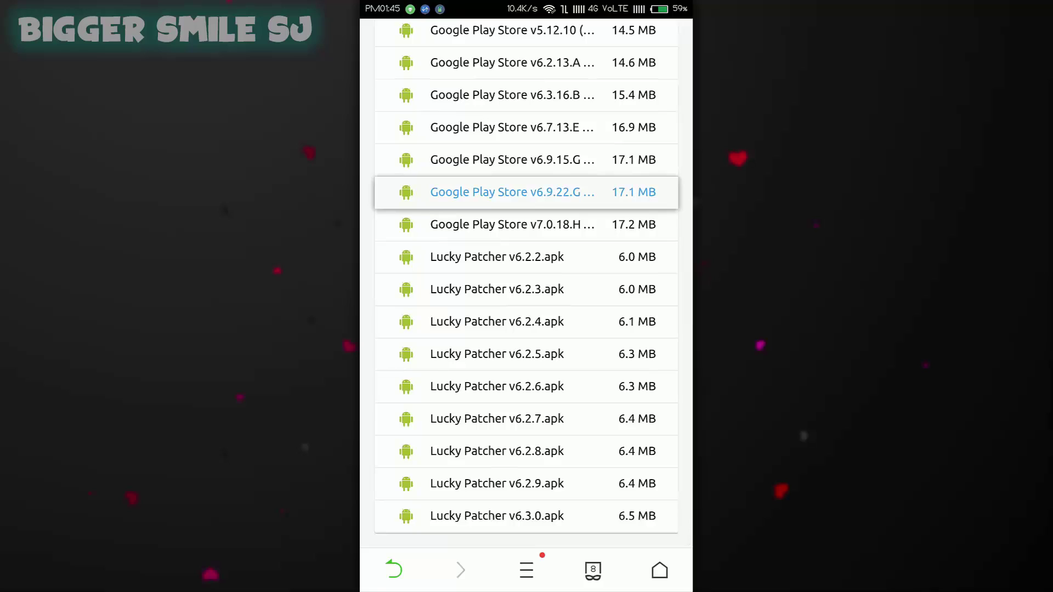
Request Lucky Patcher v6.3.0.apk and decline re-downloading the existing file.
{"action": "left_click", "coordinate": [527, 482]}
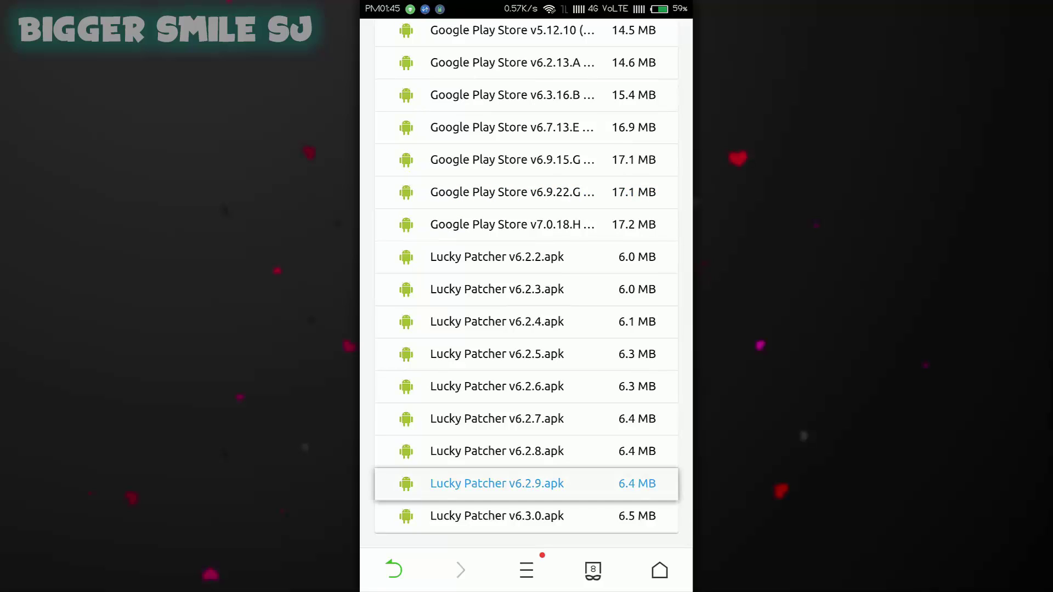
{"action": "left_click", "coordinate": [526, 516]}
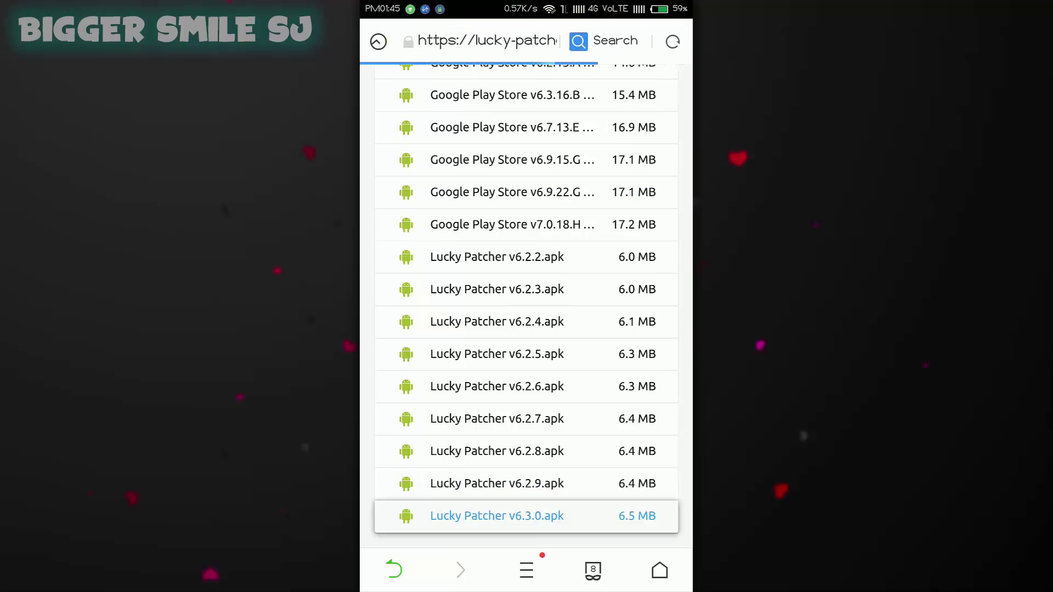
{"action": "left_click", "coordinate": [527, 509]}
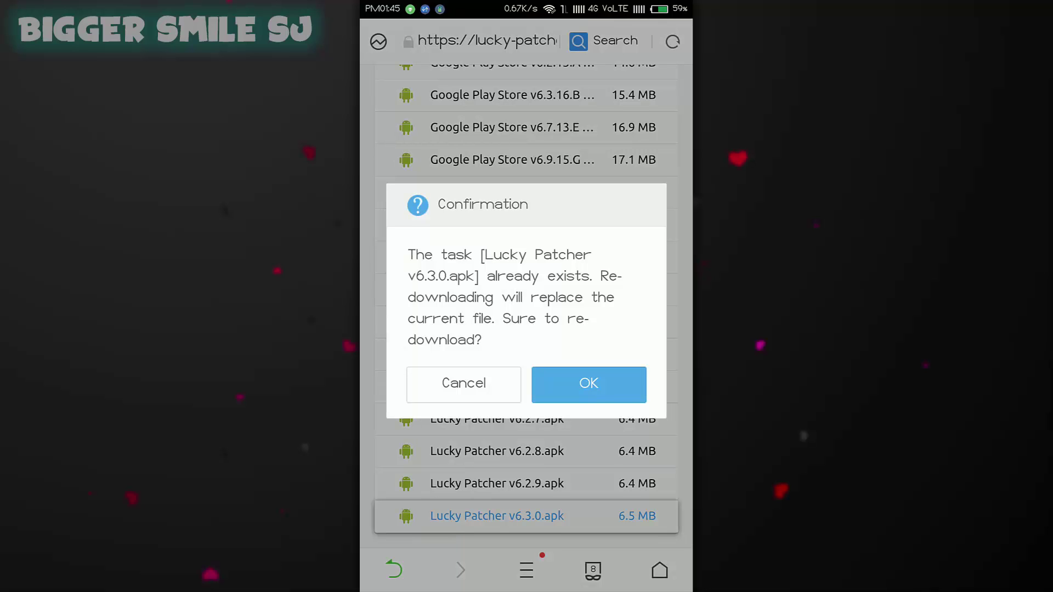
{"action": "left_click", "coordinate": [463, 384]}
Install the downloaded Lucky Patcher apk from the browser's Downloads list without launching it.
{"action": "left_click", "coordinate": [527, 571]}
{"action": "left_click", "coordinate": [589, 404]}
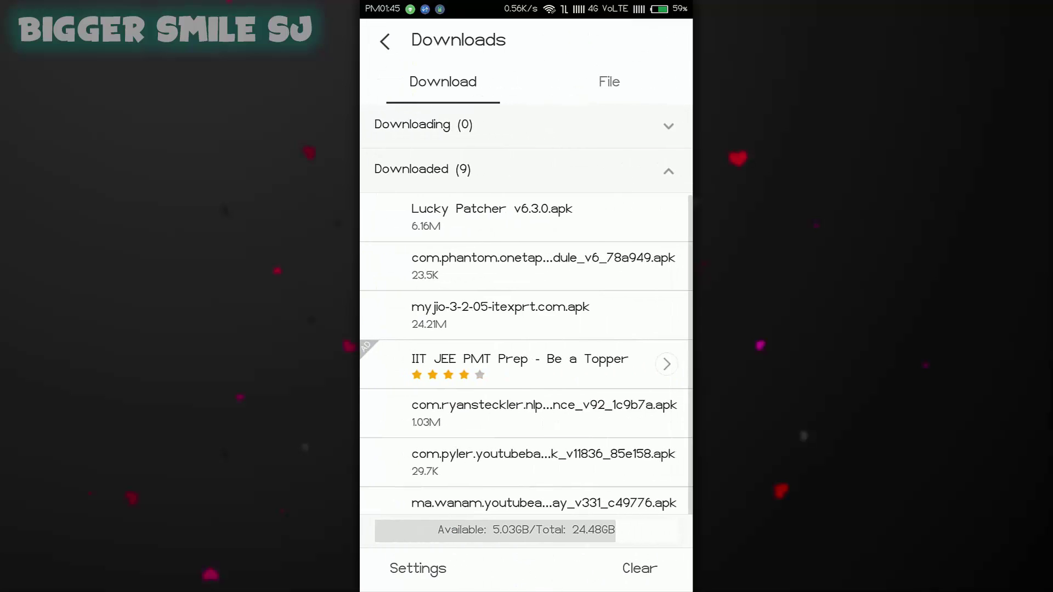
{"action": "left_click", "coordinate": [491, 173]}
{"action": "left_click", "coordinate": [598, 569]}
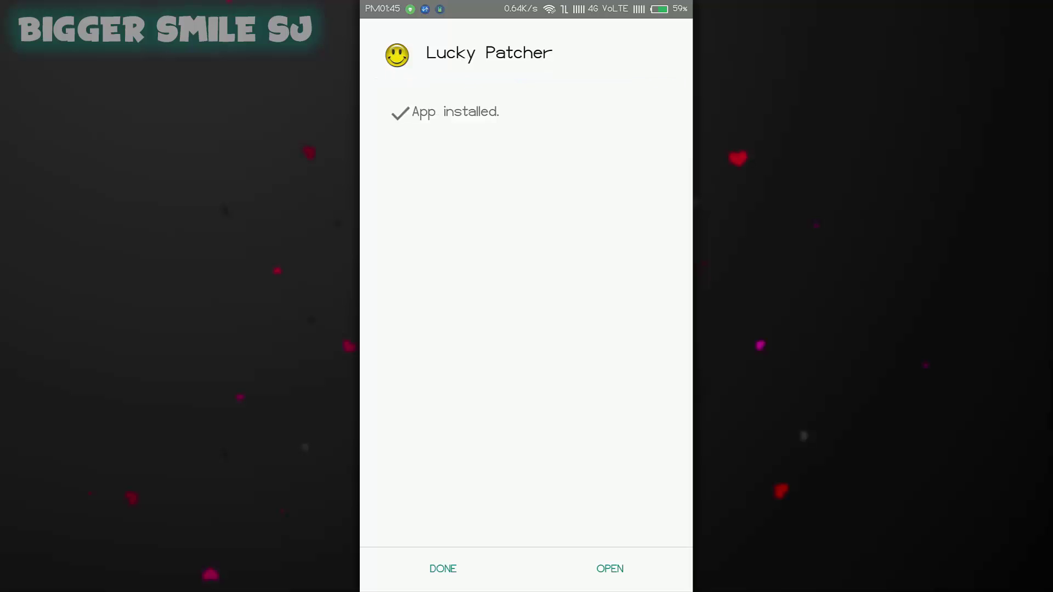
{"action": "left_click", "coordinate": [443, 568]}
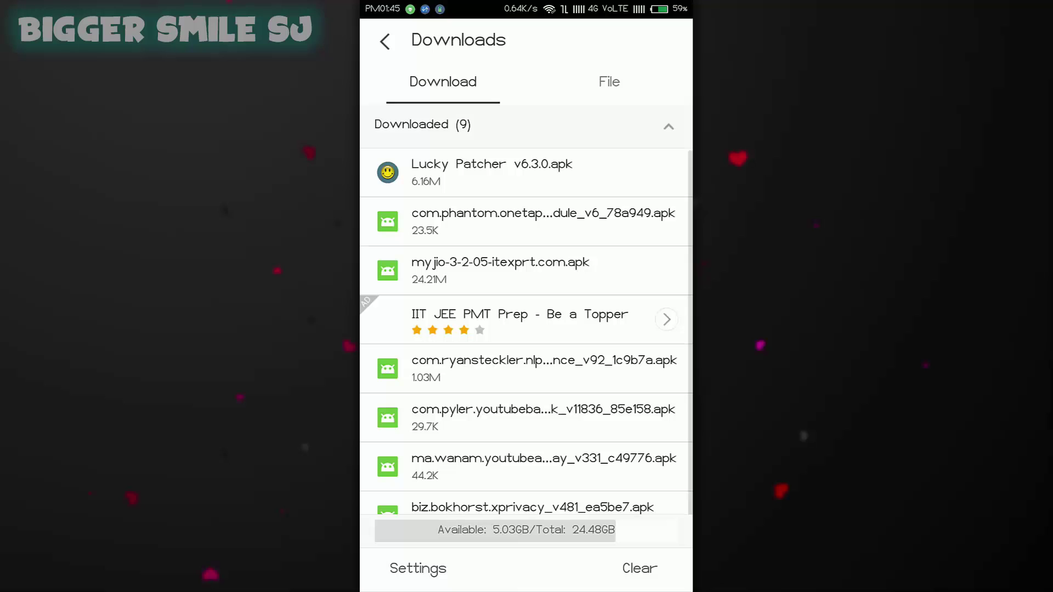
Launch Lucky Patcher from the home screen and grant it superuser access.
{"action": "key", "text": "Home"}
{"action": "left_click_drag", "start_coordinate": [625, 330], "coordinate": [411, 329]}
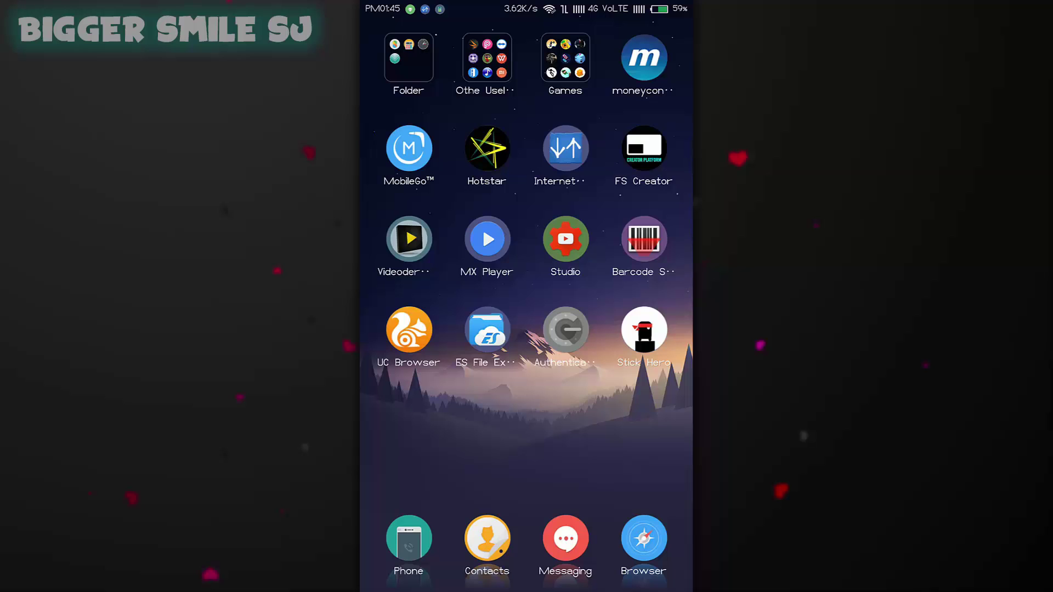
{"action": "left_click_drag", "start_coordinate": [626, 330], "coordinate": [411, 329]}
{"action": "left_click", "coordinate": [565, 329]}
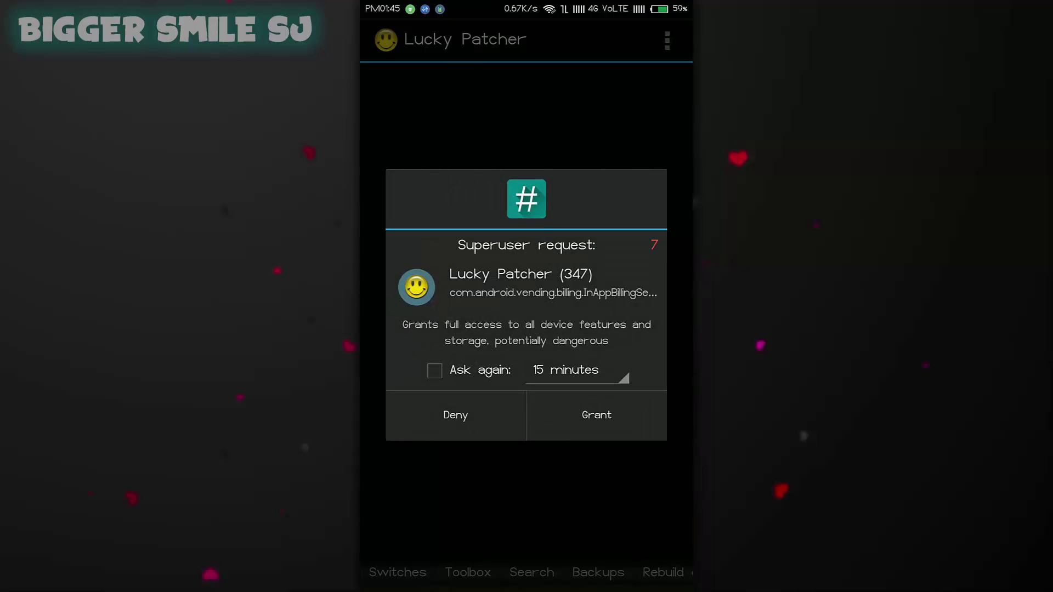
{"action": "left_click", "coordinate": [596, 415]}
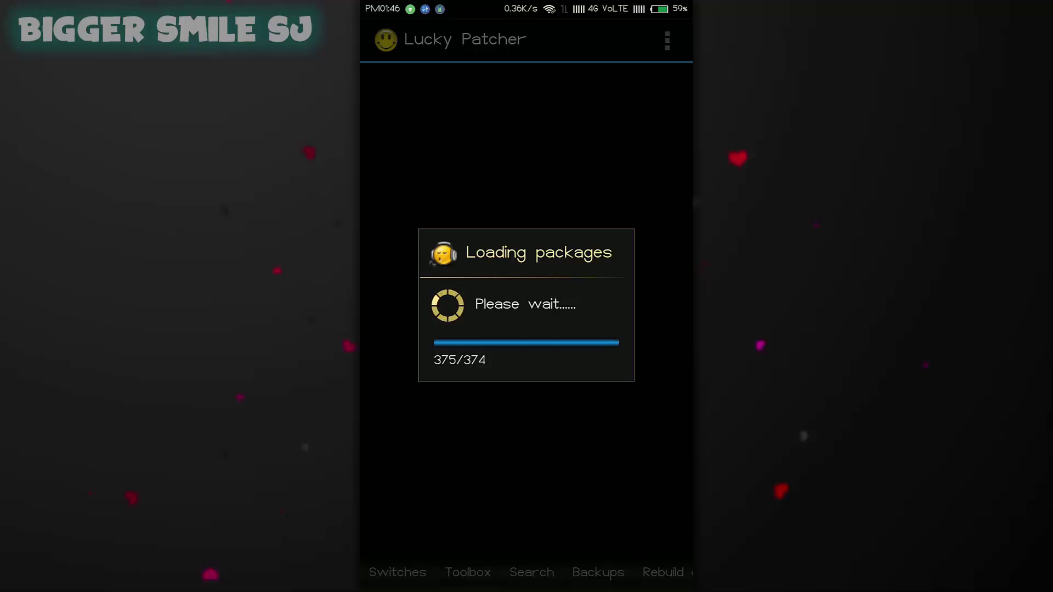
{"action": "scroll", "coordinate": [526, 309], "scroll_direction": "down", "scroll_amount": 15}
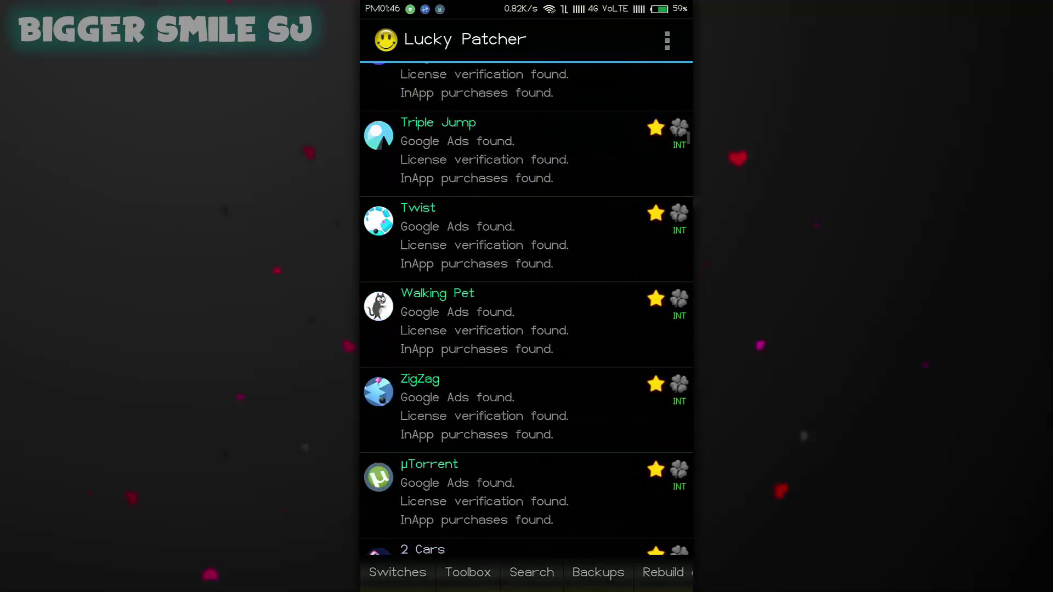
{"action": "scroll", "coordinate": [527, 309], "scroll_direction": "down", "scroll_amount": 10}
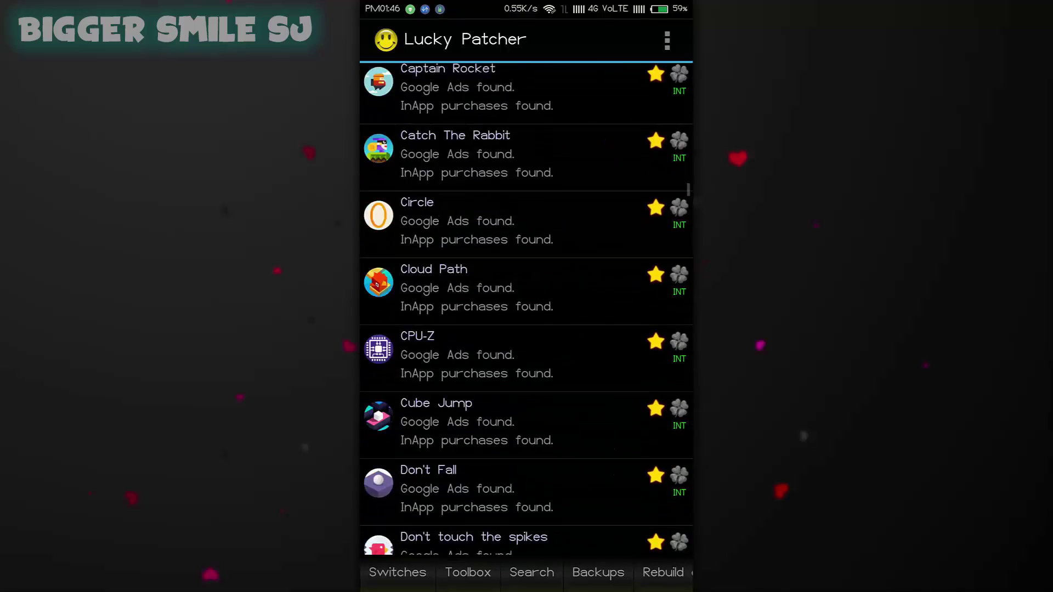
{"action": "scroll", "coordinate": [526, 309], "scroll_direction": "down", "scroll_amount": 5}
{"action": "scroll", "coordinate": [526, 309], "scroll_direction": "down", "scroll_amount": 3}
{"action": "scroll", "coordinate": [526, 308], "scroll_direction": "down", "scroll_amount": 4}
{"action": "scroll", "coordinate": [527, 309], "scroll_direction": "down", "scroll_amount": 5}
{"action": "scroll", "coordinate": [527, 308], "scroll_direction": "down", "scroll_amount": 5}
{"action": "scroll", "coordinate": [526, 309], "scroll_direction": "down", "scroll_amount": 10}
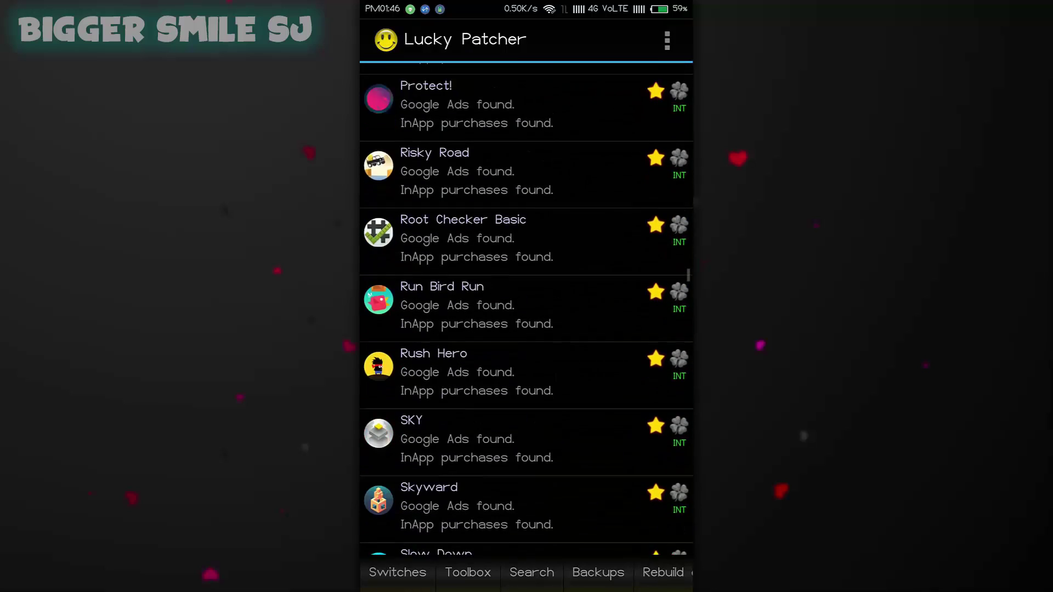
{"action": "scroll", "coordinate": [526, 308], "scroll_direction": "down", "scroll_amount": 5}
{"action": "scroll", "coordinate": [526, 308], "scroll_direction": "down", "scroll_amount": 1}
{"action": "scroll", "coordinate": [526, 309], "scroll_direction": "down", "scroll_amount": 5}
{"action": "scroll", "coordinate": [526, 308], "scroll_direction": "down", "scroll_amount": 3}
{"action": "scroll", "coordinate": [527, 309], "scroll_direction": "down", "scroll_amount": 6}
Review Stick Hero's app information, patch menu and tools, returning to its action options.
{"action": "left_click", "coordinate": [493, 283]}
{"action": "scroll", "coordinate": [527, 308], "scroll_direction": "down", "scroll_amount": 2}
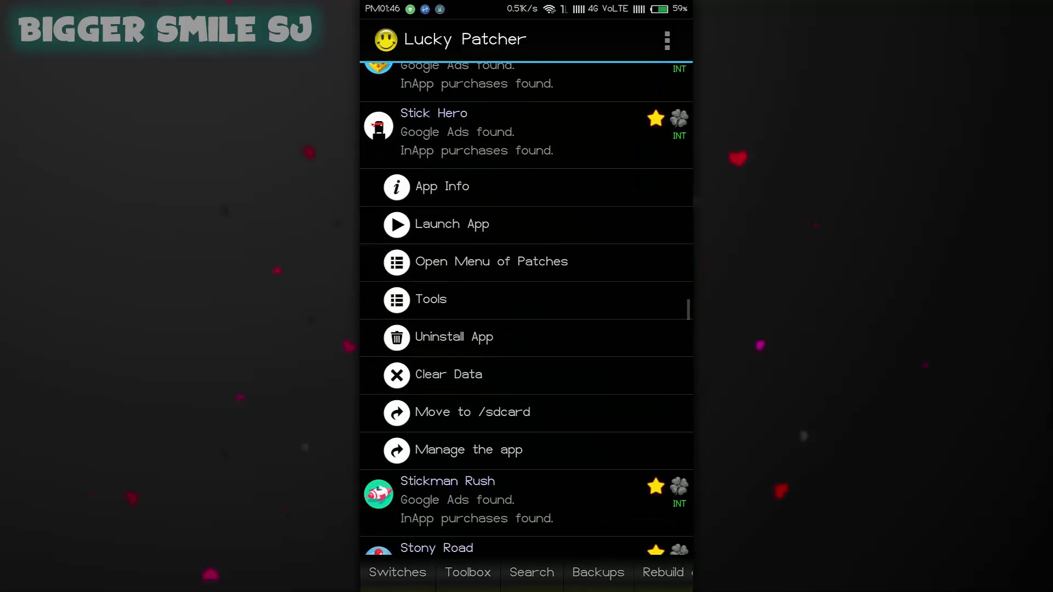
{"action": "left_click", "coordinate": [441, 186]}
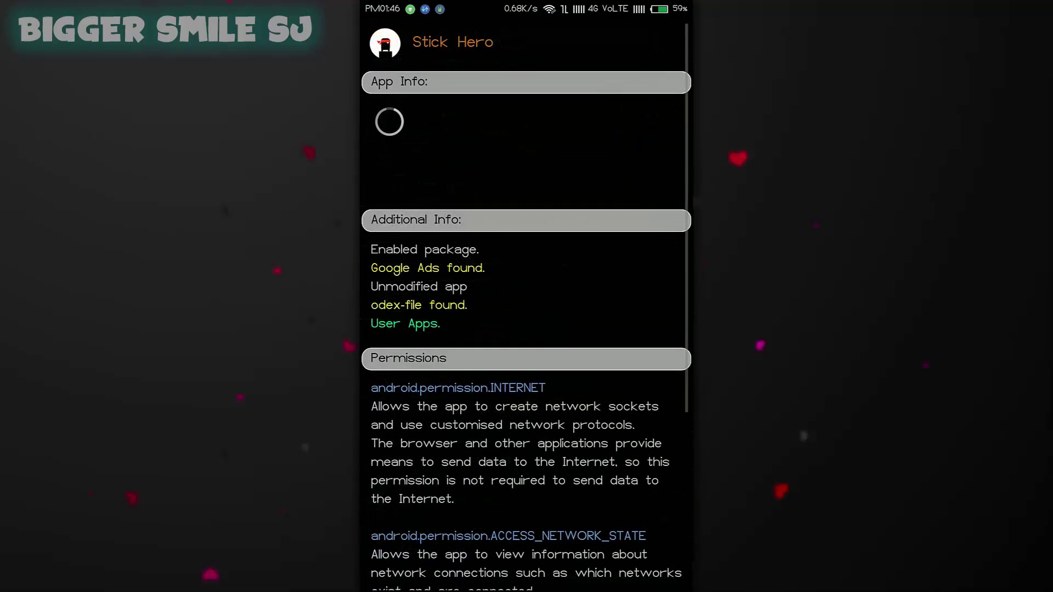
{"action": "scroll", "coordinate": [526, 308], "scroll_direction": "down", "scroll_amount": 5}
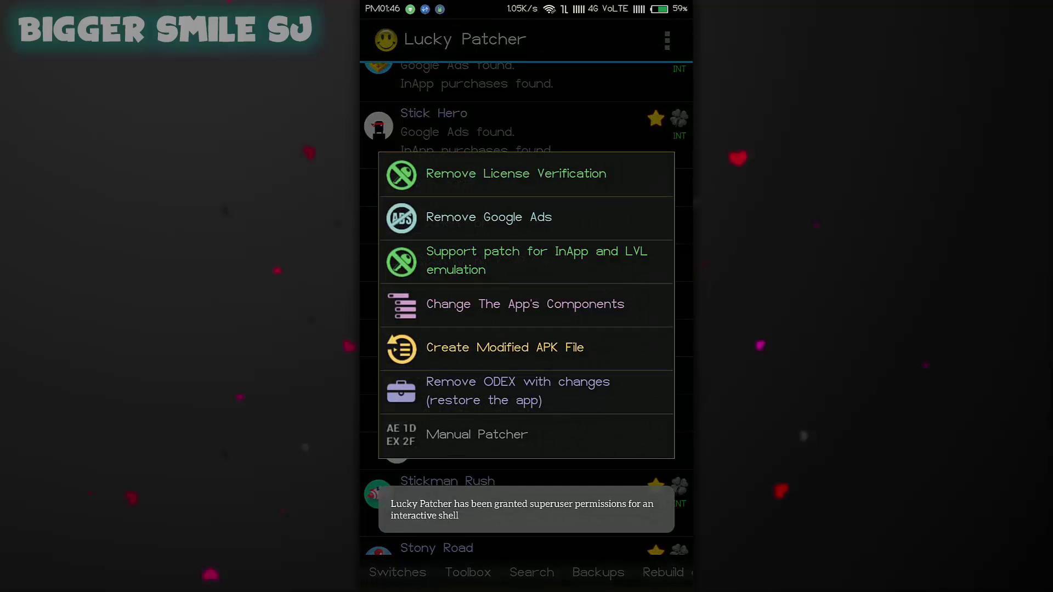
{"action": "key", "text": "Escape"}
{"action": "left_click", "coordinate": [444, 299]}
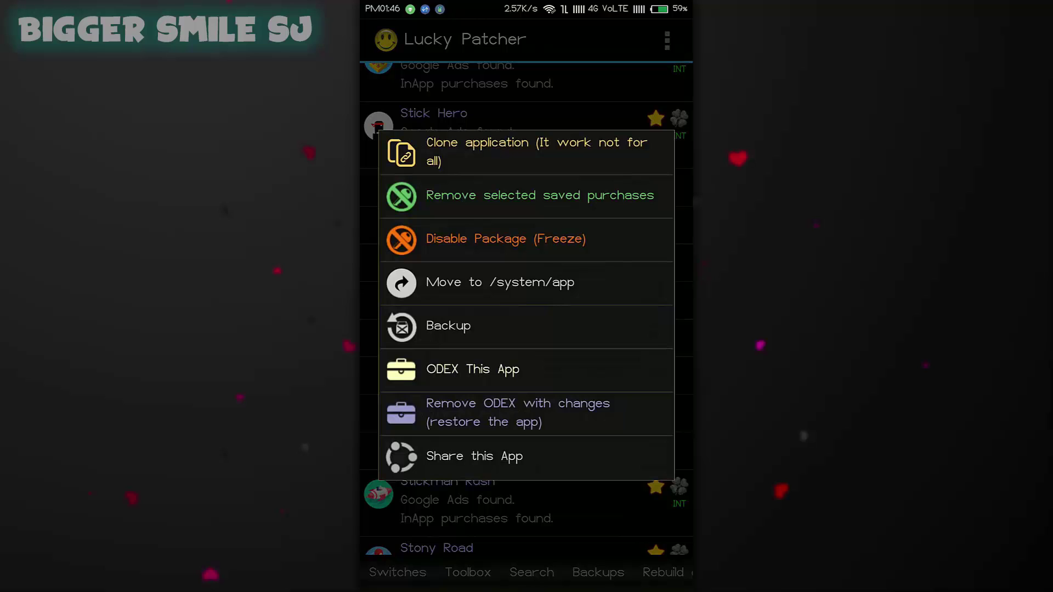
{"action": "key", "text": "Escape"}
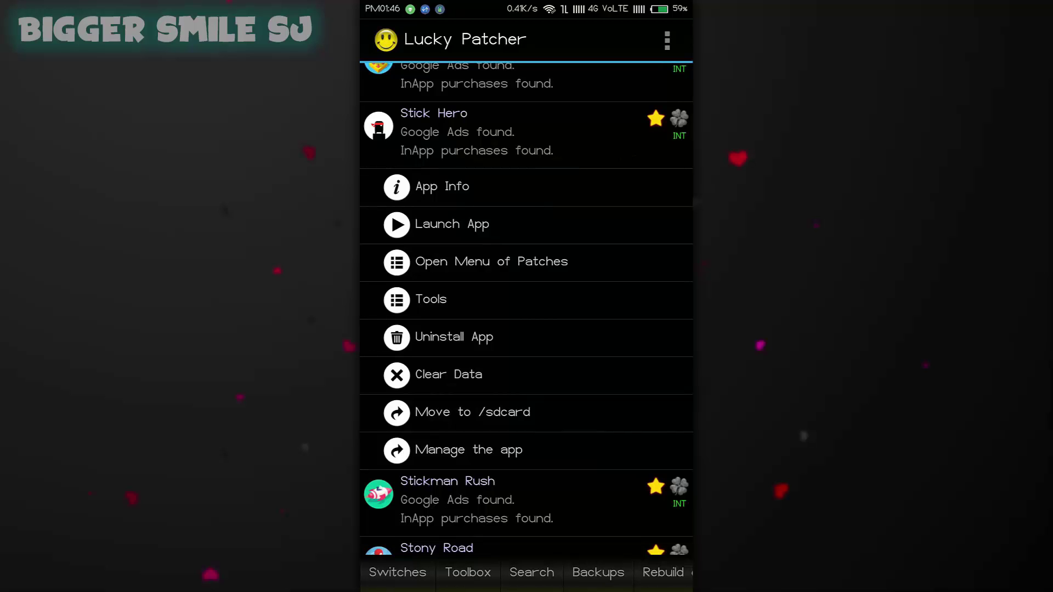
Apply the InApp/LVL emulation patch to Stick Hero from its menu of patches.
{"action": "left_click", "coordinate": [492, 261]}
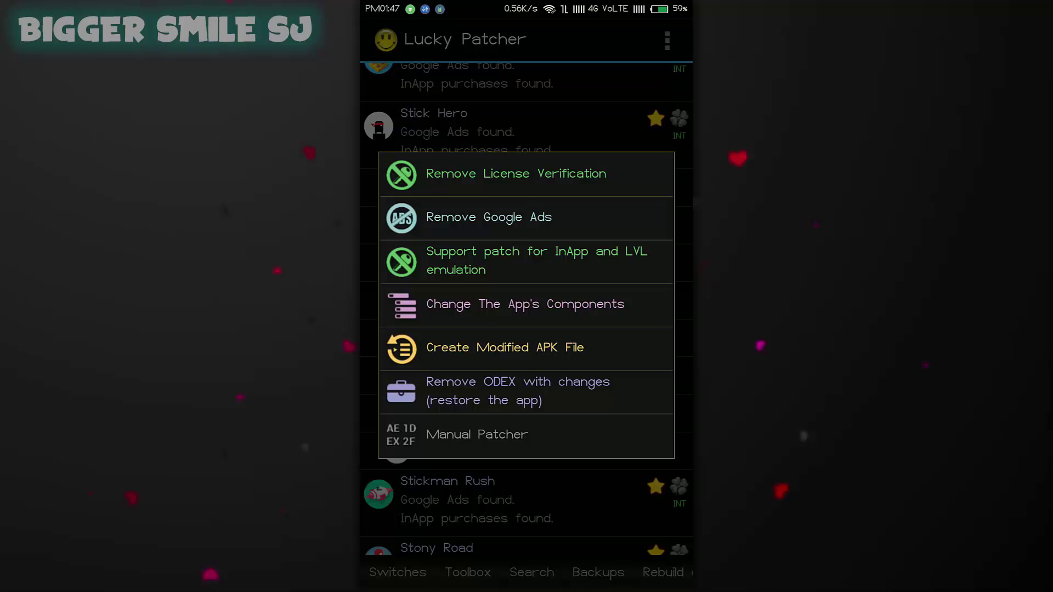
{"action": "key", "text": "Escape"}
{"action": "left_click", "coordinate": [526, 562]}
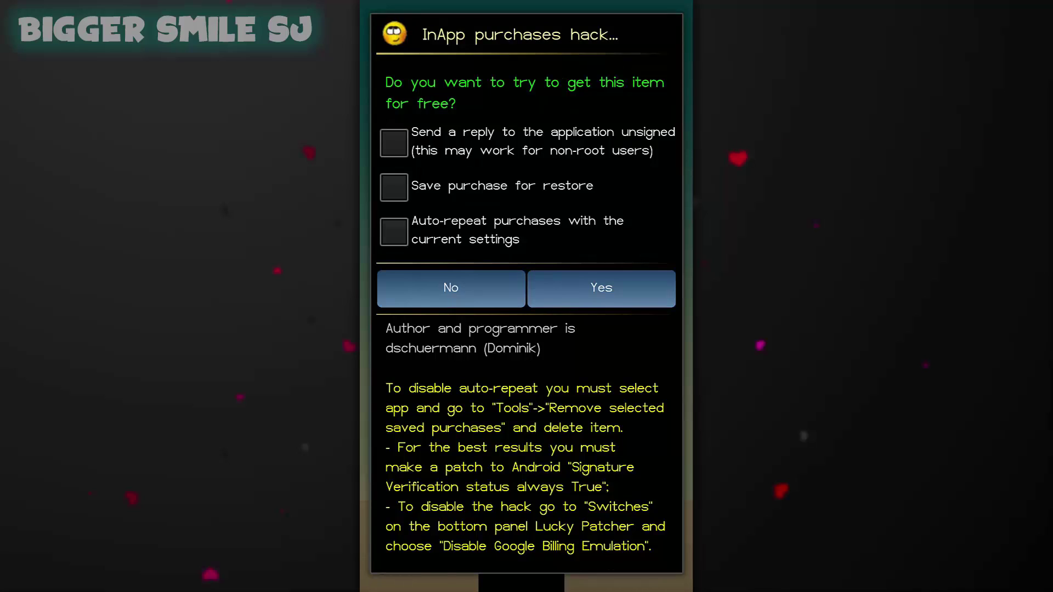
Accept free purchases with save-for-restore and auto-repeat, including the shop's +5000 cherry pack.
{"action": "left_click", "coordinate": [393, 186]}
{"action": "left_click", "coordinate": [393, 231]}
{"action": "left_click", "coordinate": [601, 288]}
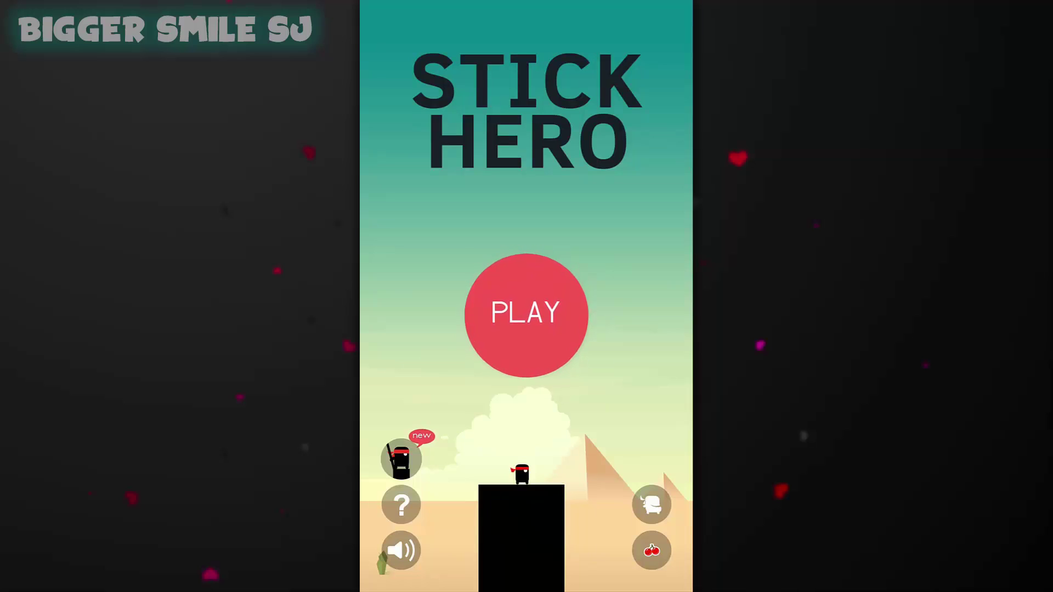
{"action": "left_click", "coordinate": [651, 550]}
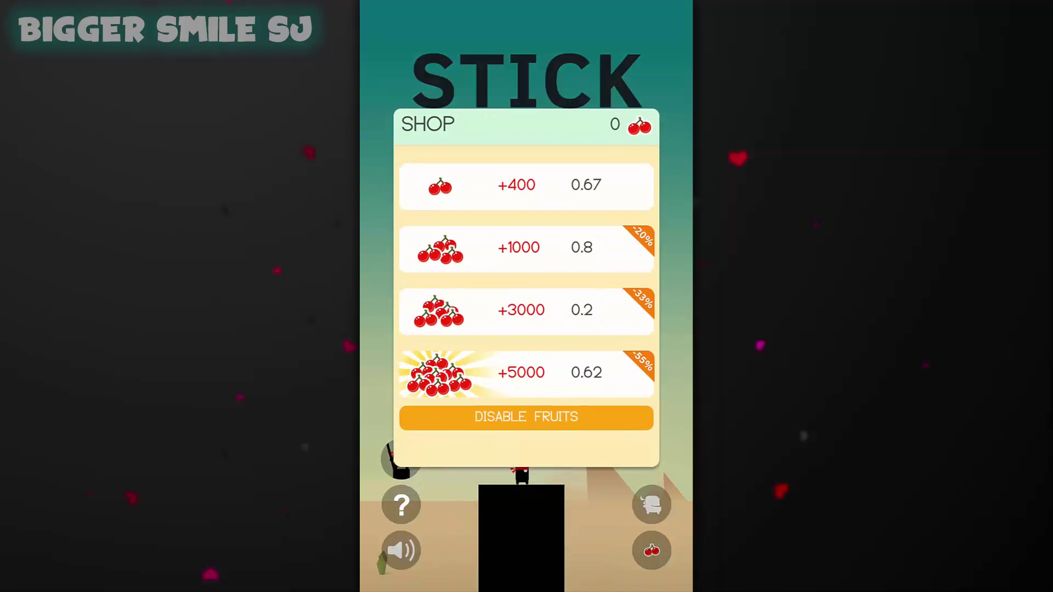
{"action": "left_click", "coordinate": [527, 373]}
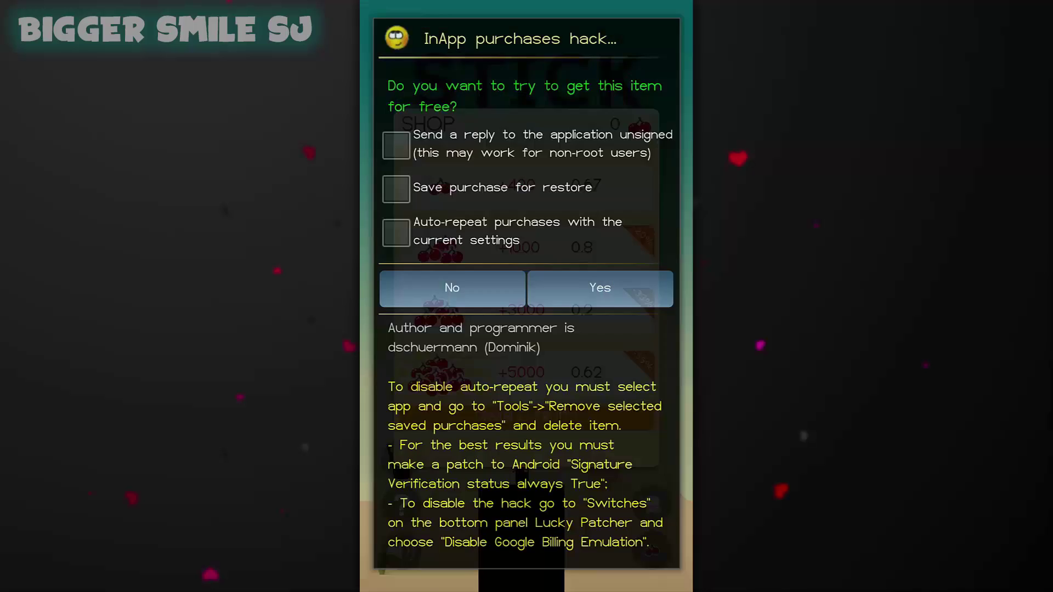
{"action": "left_click", "coordinate": [393, 187]}
{"action": "left_click", "coordinate": [394, 231]}
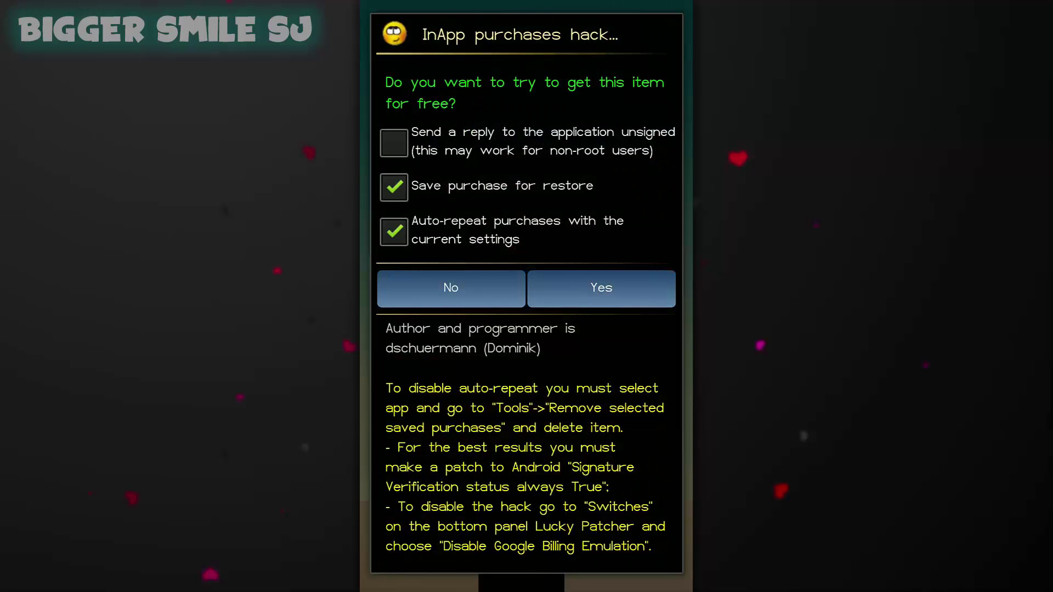
{"action": "left_click", "coordinate": [601, 287]}
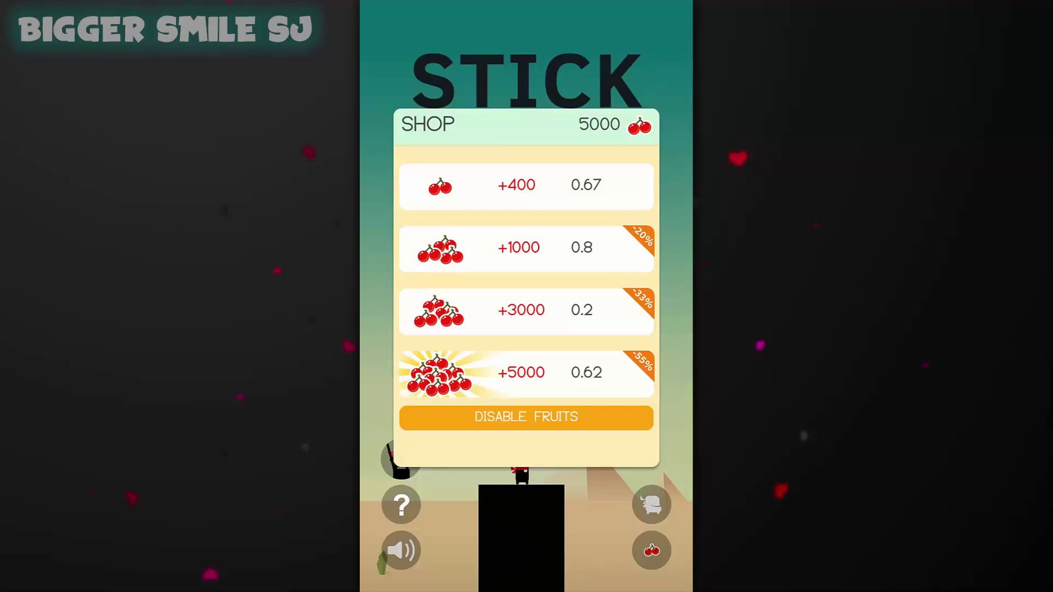
Get the +3000 pack free without auto-repeat, then six more +5000 packs up to 65000 cherries.
{"action": "left_click", "coordinate": [527, 311]}
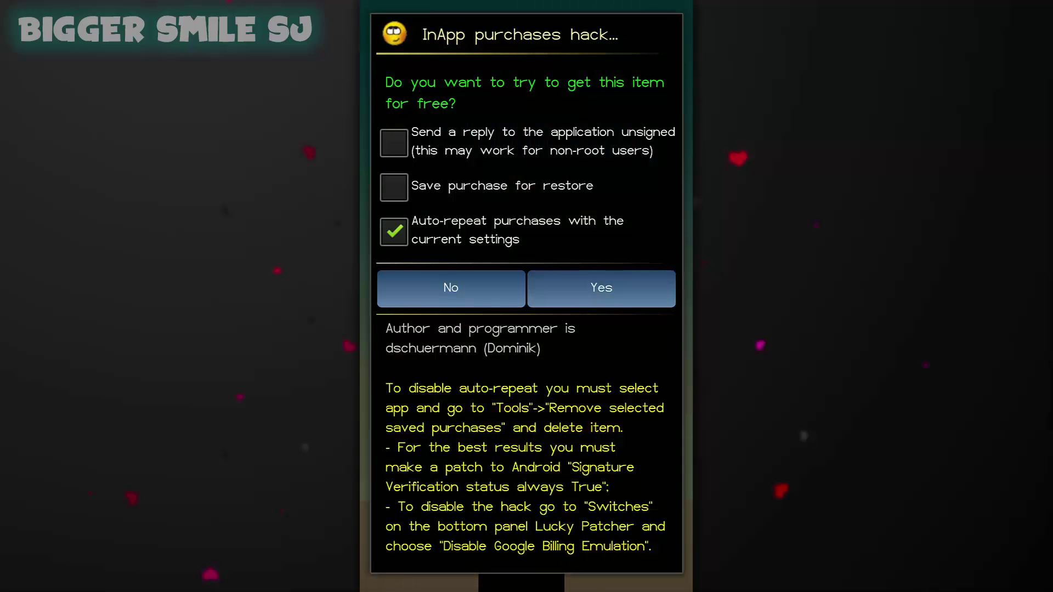
{"action": "left_click", "coordinate": [393, 231]}
{"action": "left_click", "coordinate": [601, 287]}
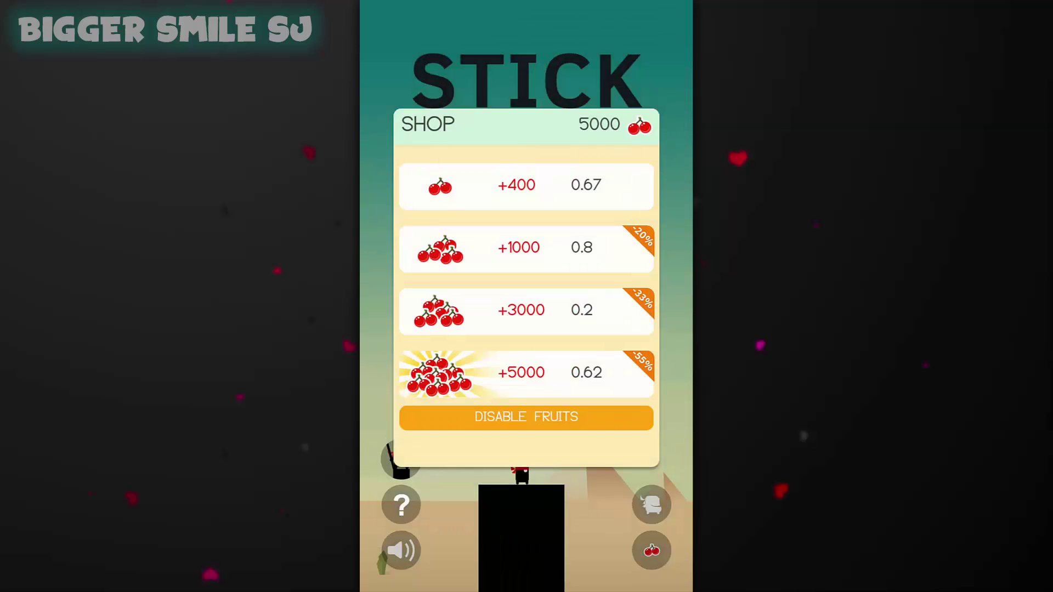
{"action": "left_click", "coordinate": [526, 373]}
{"action": "left_click", "coordinate": [526, 372]}
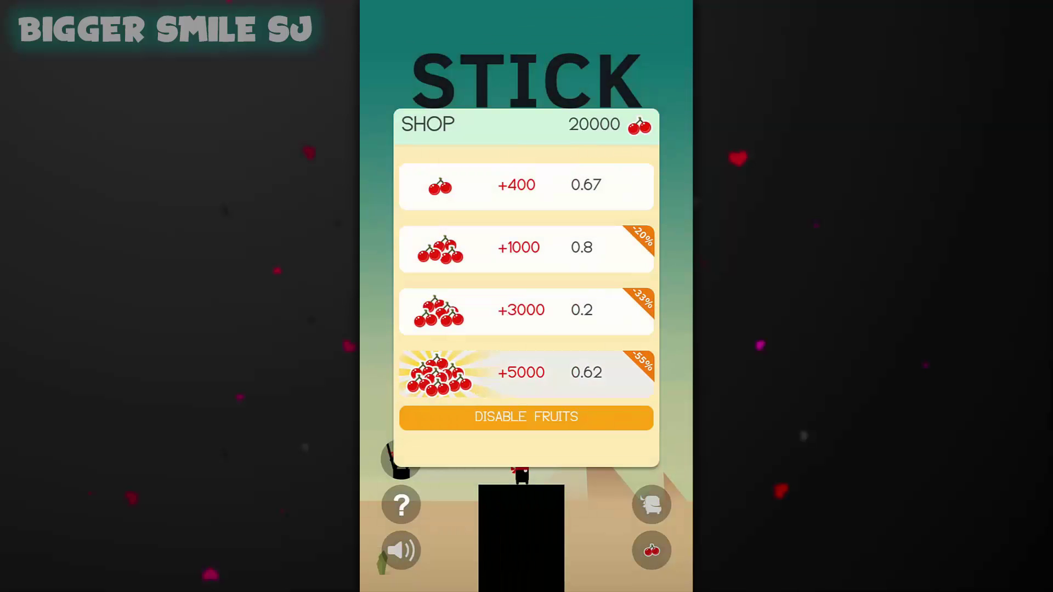
{"action": "left_click", "coordinate": [526, 373]}
{"action": "left_click", "coordinate": [527, 373]}
{"action": "left_click", "coordinate": [527, 373]}
{"action": "left_click", "coordinate": [526, 373]}
{"action": "left_click", "coordinate": [526, 372]}
Leave the shop and start a new Stick Hero game.
{"action": "key", "text": "Escape"}
{"action": "left_click", "coordinate": [526, 311]}
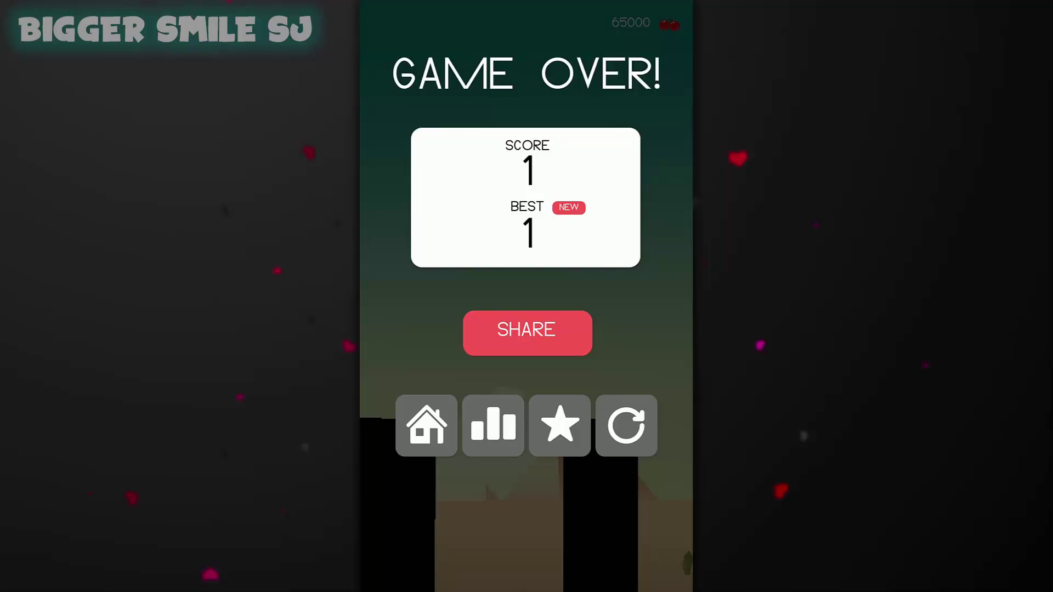
Play two more rounds growing sticks across gaps, reaching score 2, then go to the home screen.
{"action": "left_click", "coordinate": [626, 425]}
{"action": "left_click_drag", "start_coordinate": [527, 296], "coordinate": [527, 296]}
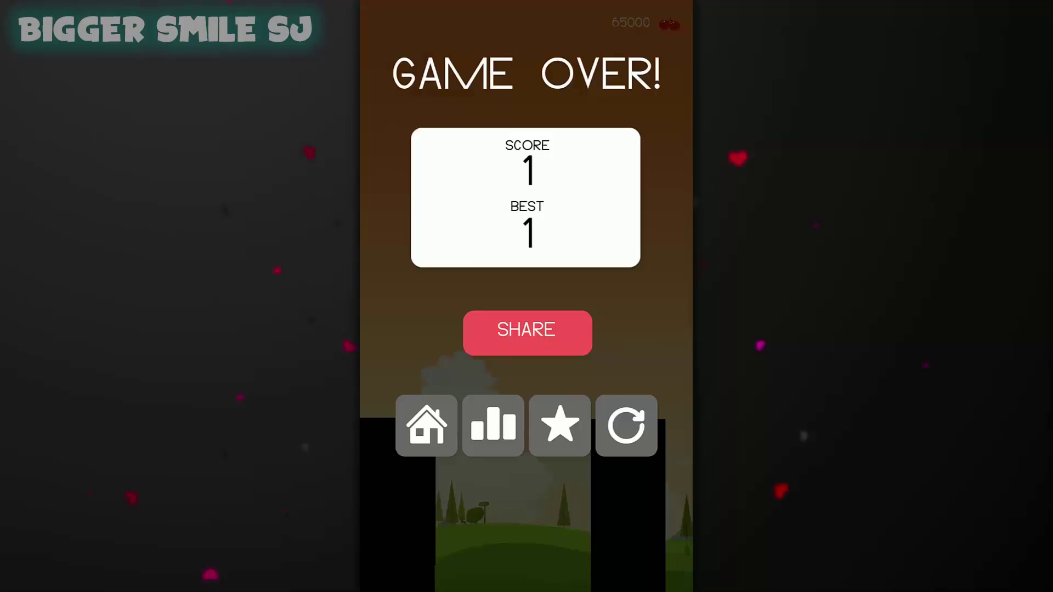
{"action": "left_click", "coordinate": [626, 425]}
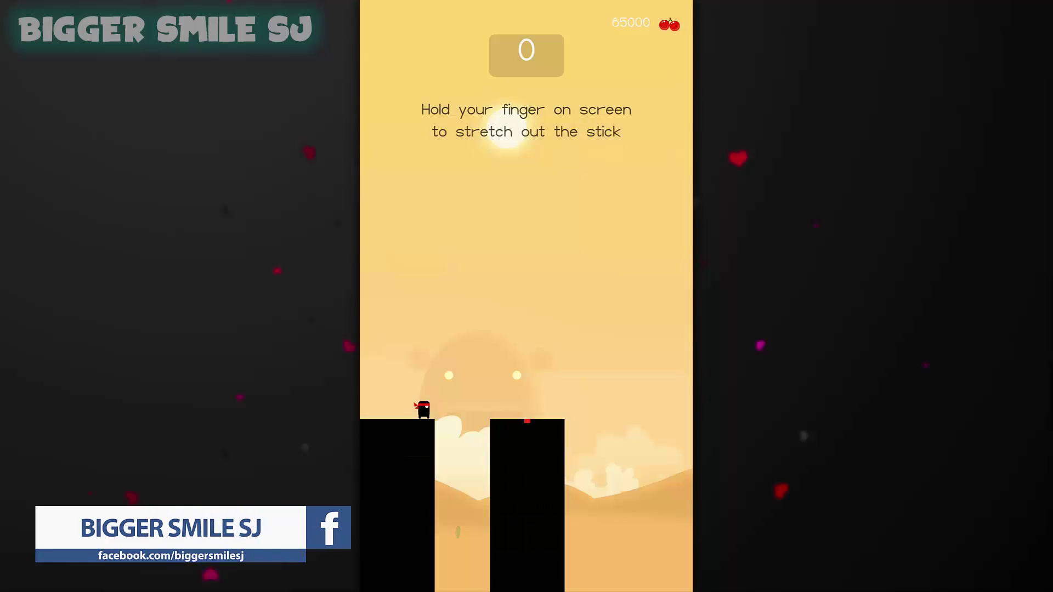
{"action": "left_click_drag", "start_coordinate": [527, 296], "coordinate": [526, 296]}
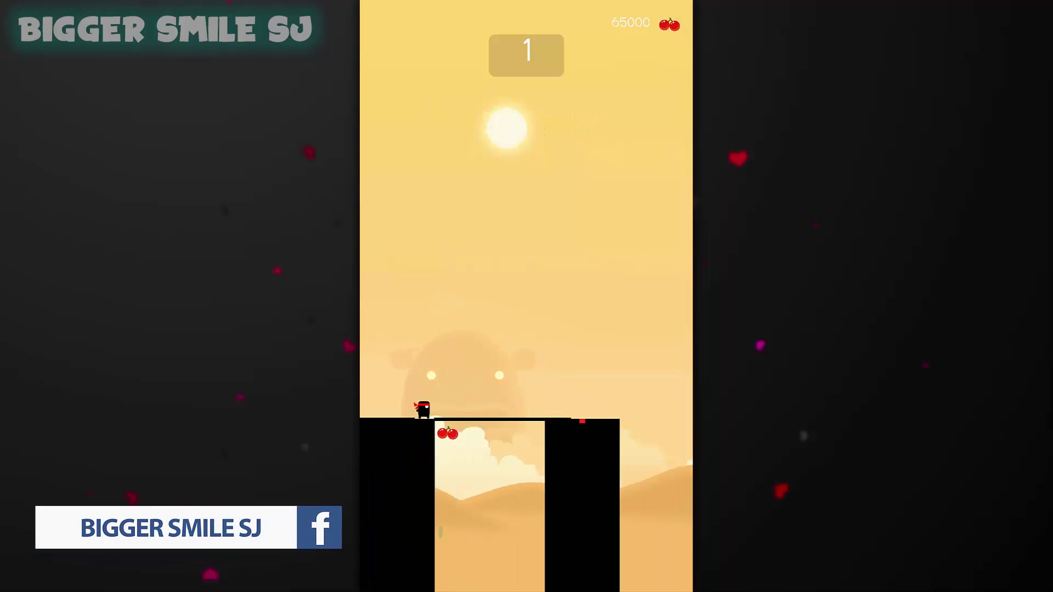
{"action": "left_click_drag", "start_coordinate": [526, 296], "coordinate": [526, 296]}
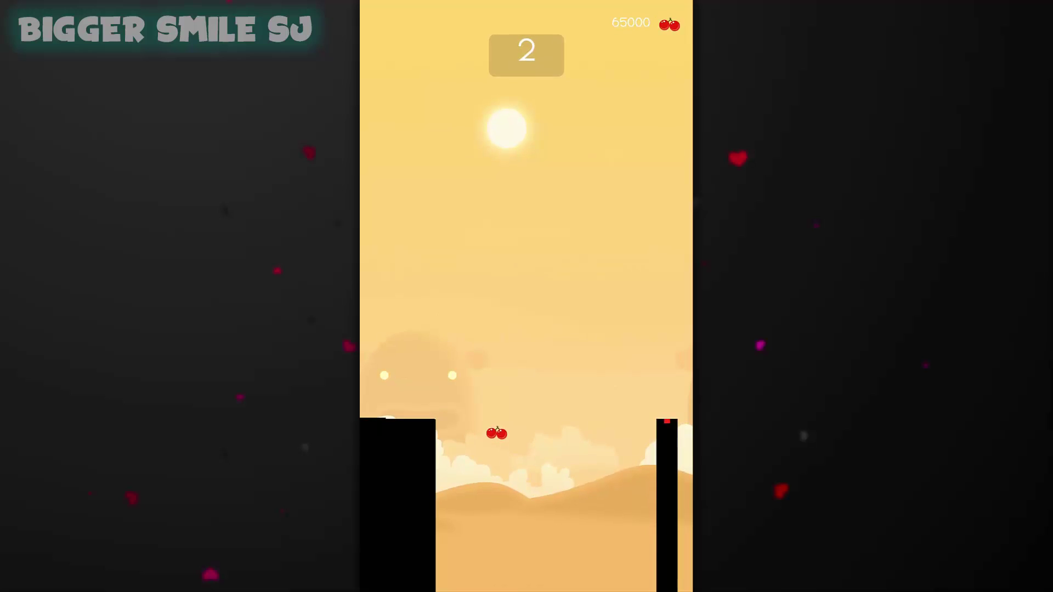
{"action": "key", "text": "Home"}
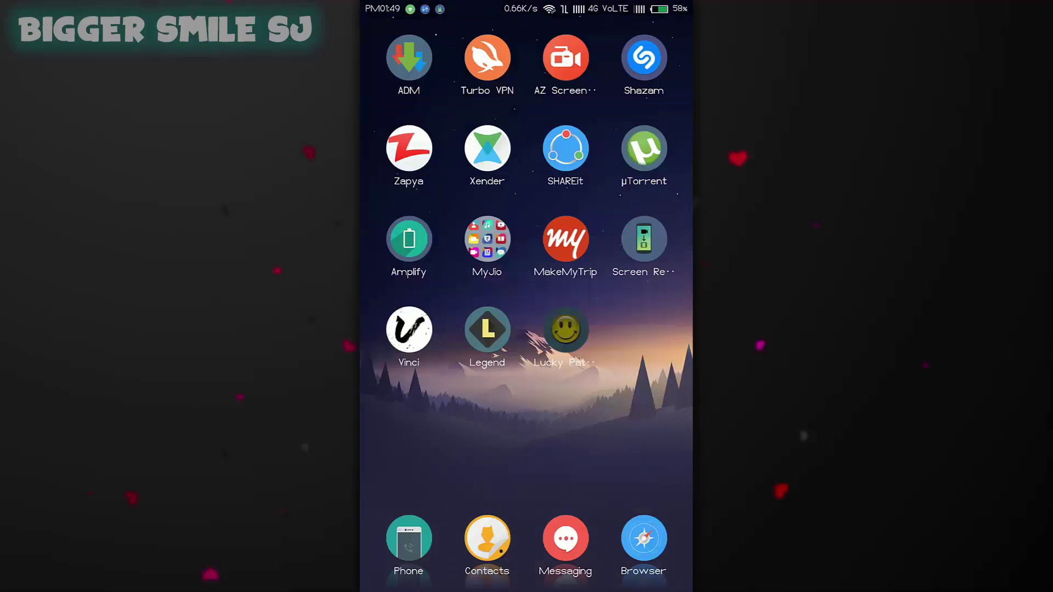
Rebuild Stick Hero as a modified APK with LVL and InApp emulation support patches.
{"action": "left_click", "coordinate": [565, 329]}
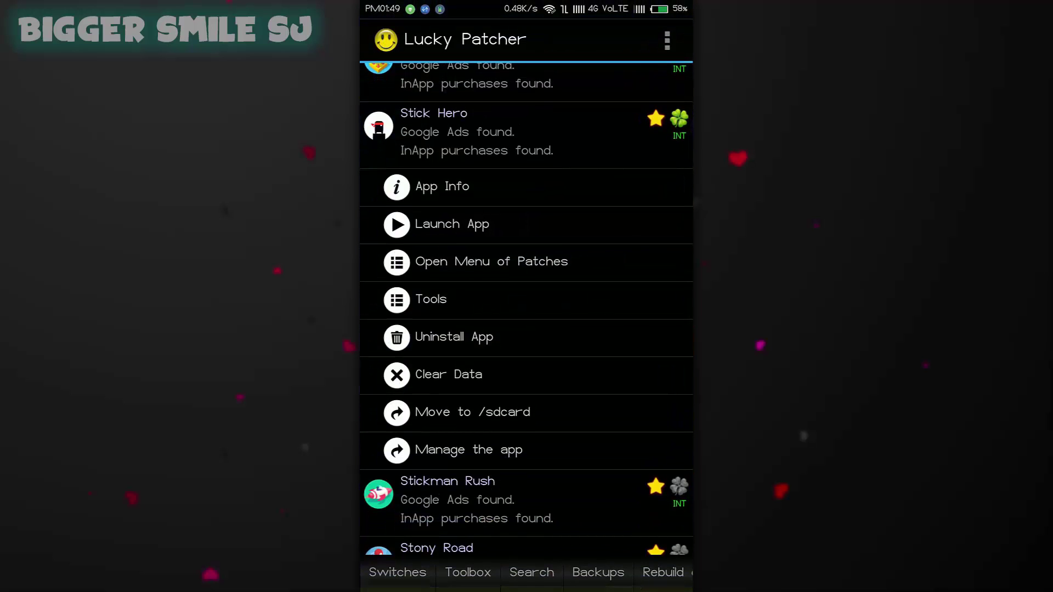
{"action": "left_click", "coordinate": [491, 262]}
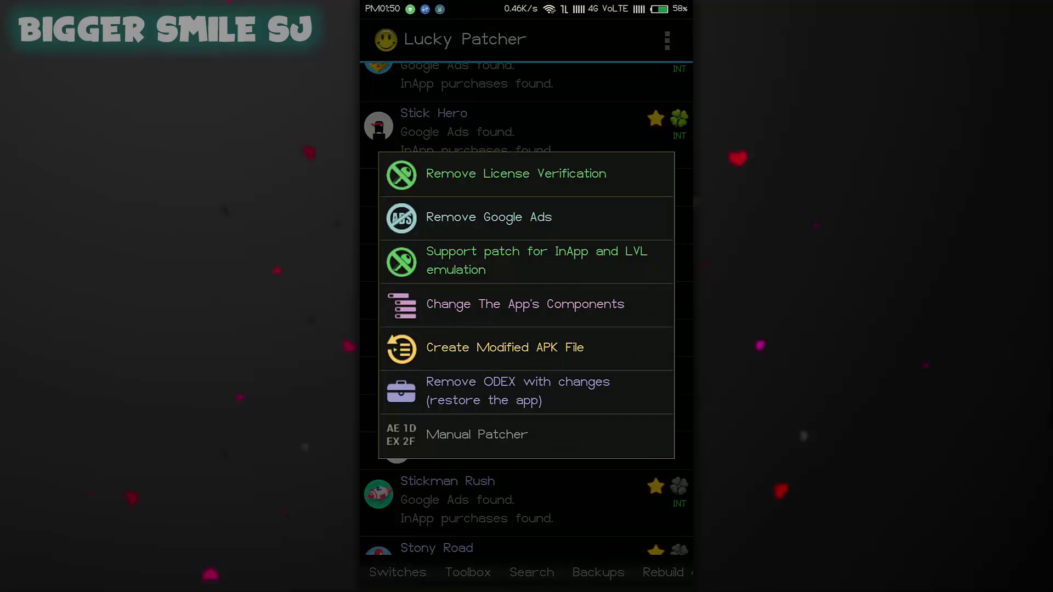
{"action": "left_click", "coordinate": [505, 347]}
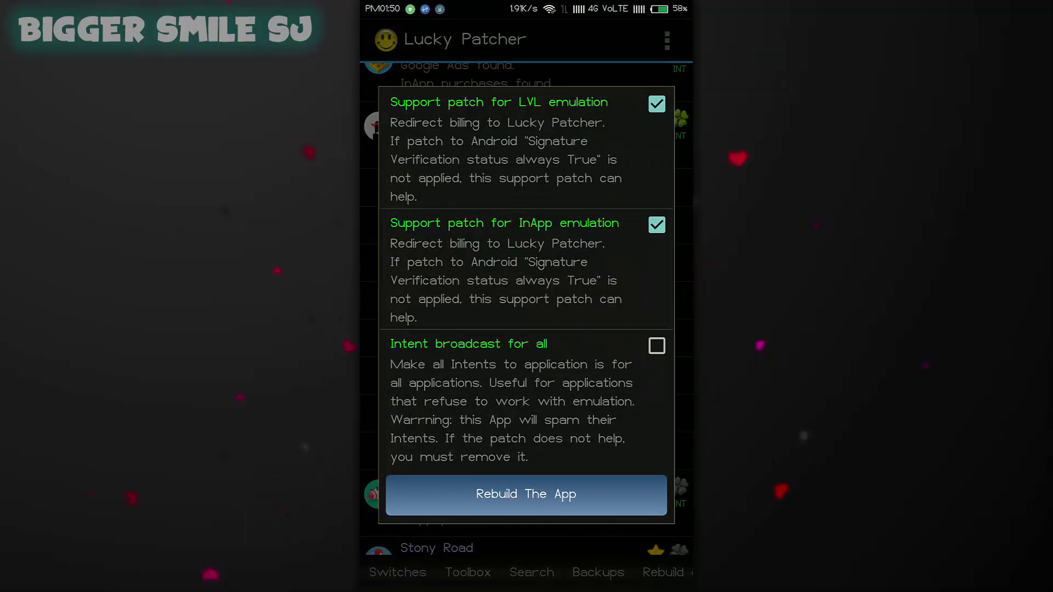
{"action": "left_click", "coordinate": [527, 494]}
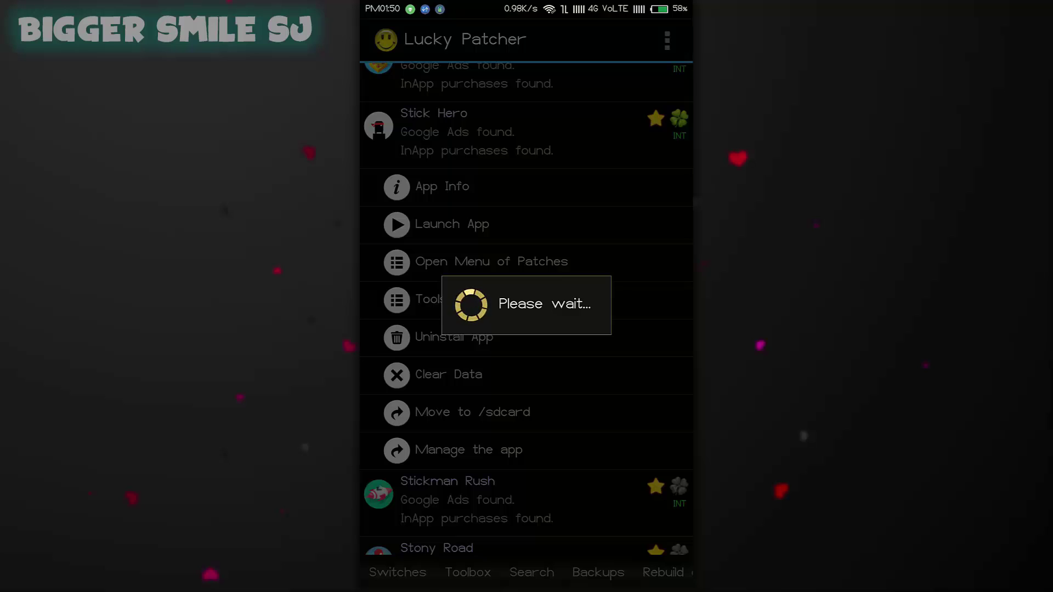
{"action": "left_click", "coordinate": [457, 534]}
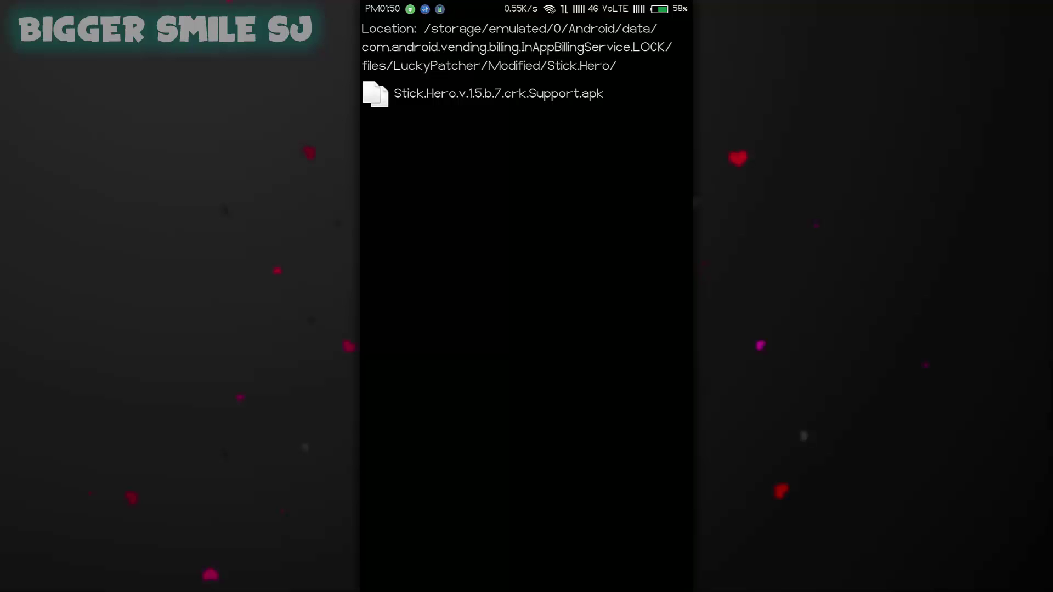
{"action": "left_click", "coordinate": [498, 93]}
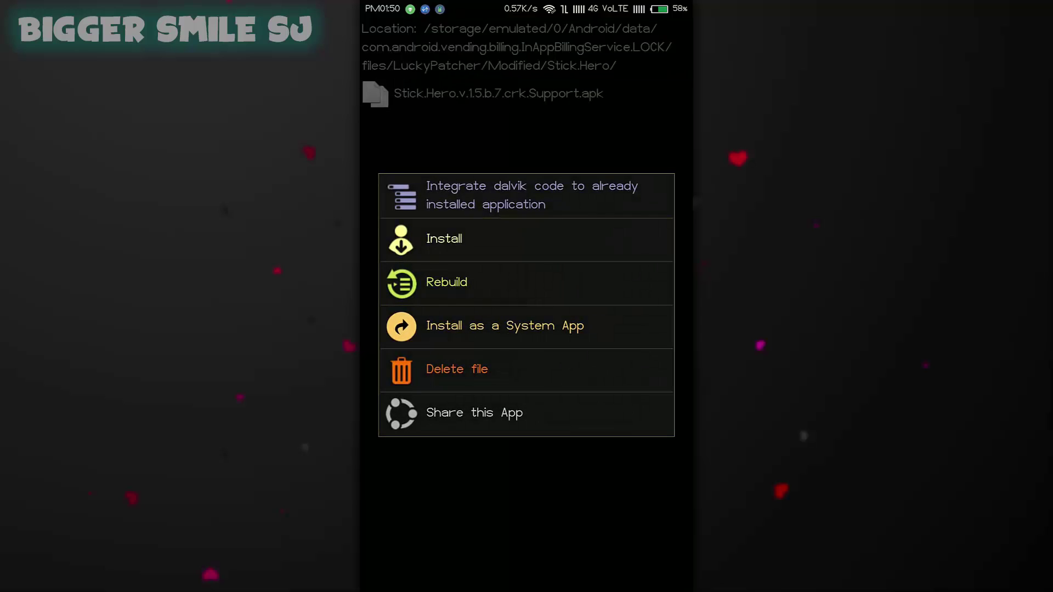
{"action": "left_click", "coordinate": [474, 412]}
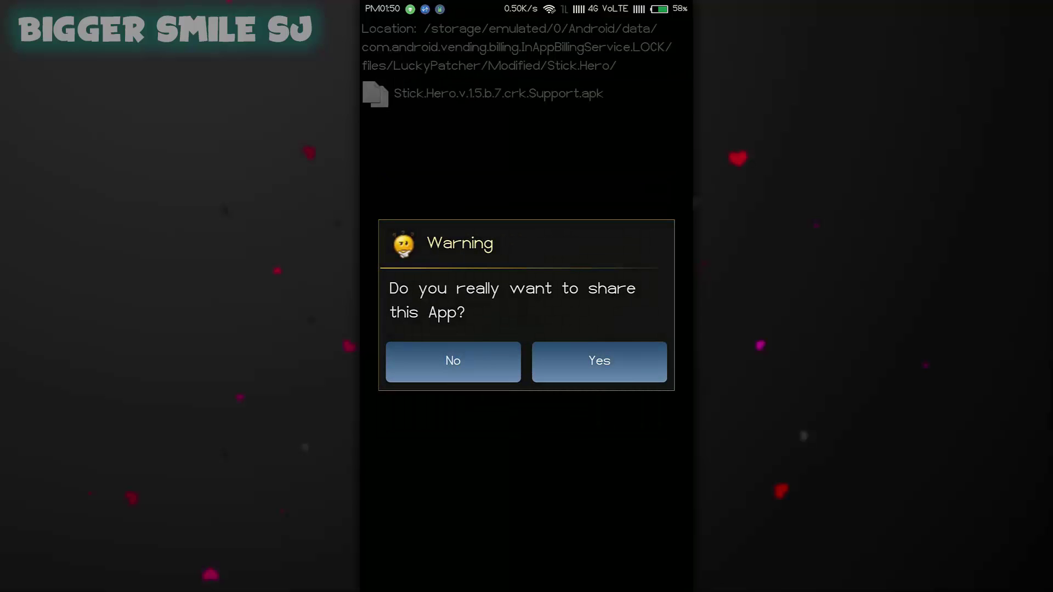
{"action": "left_click", "coordinate": [599, 361]}
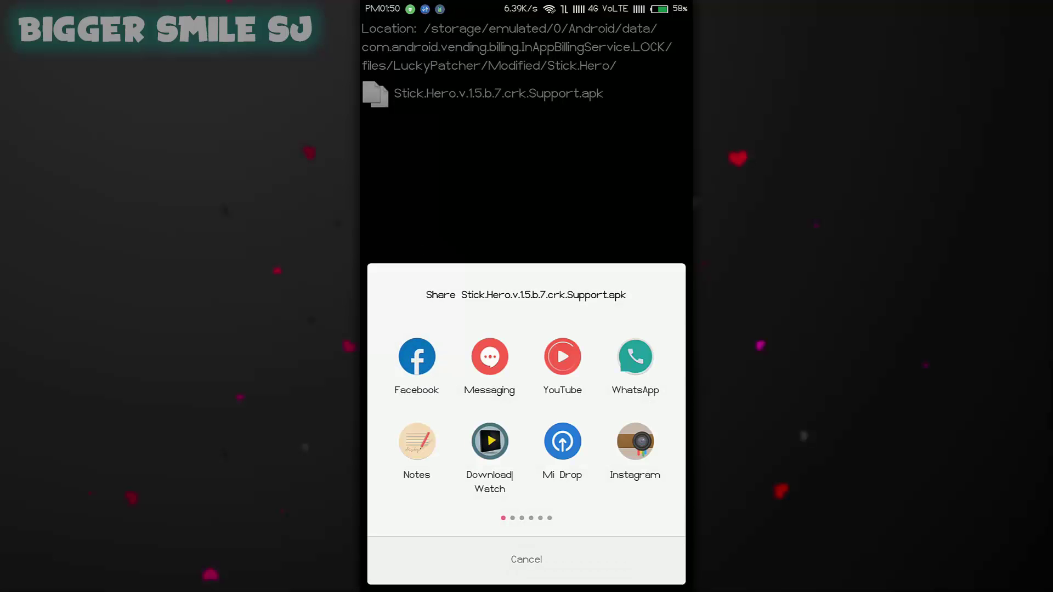
{"action": "left_click_drag", "start_coordinate": [626, 412], "coordinate": [428, 412]}
{"action": "left_click_drag", "start_coordinate": [625, 411], "coordinate": [428, 412]}
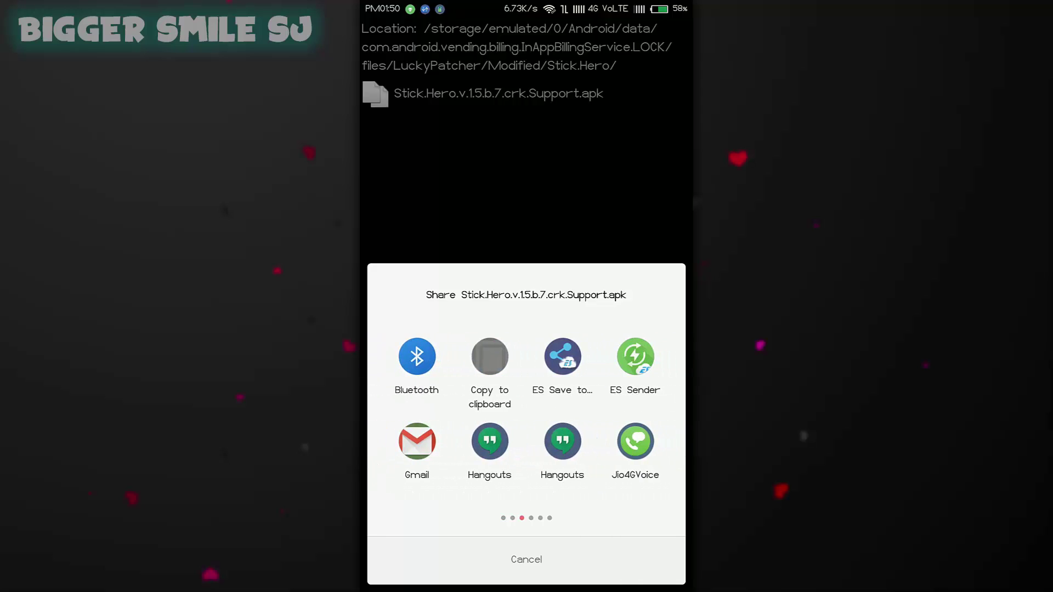
{"action": "left_click_drag", "start_coordinate": [625, 411], "coordinate": [428, 411]}
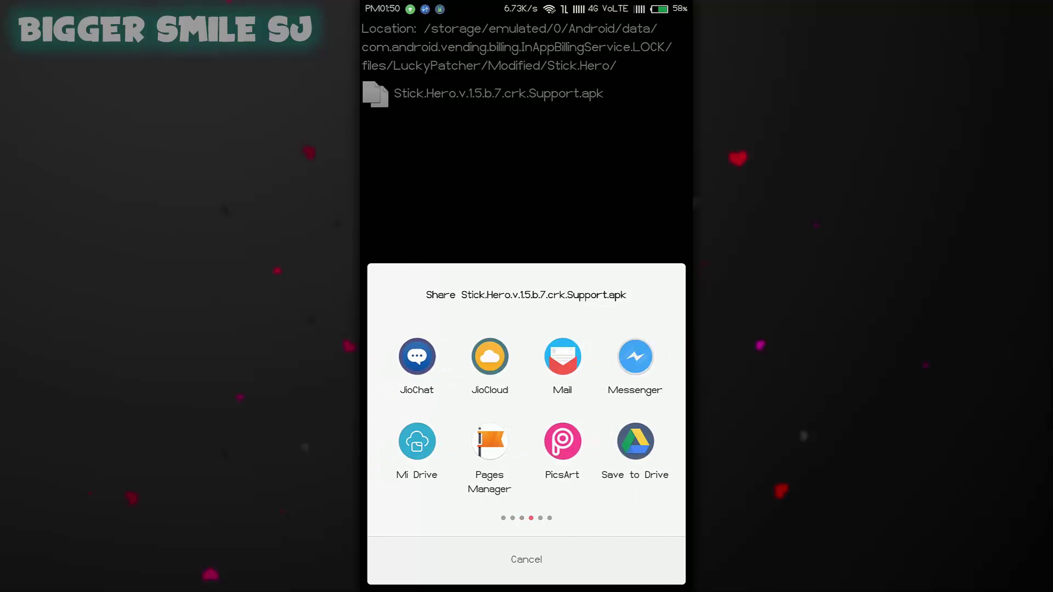
{"action": "left_click_drag", "start_coordinate": [626, 411], "coordinate": [427, 411]}
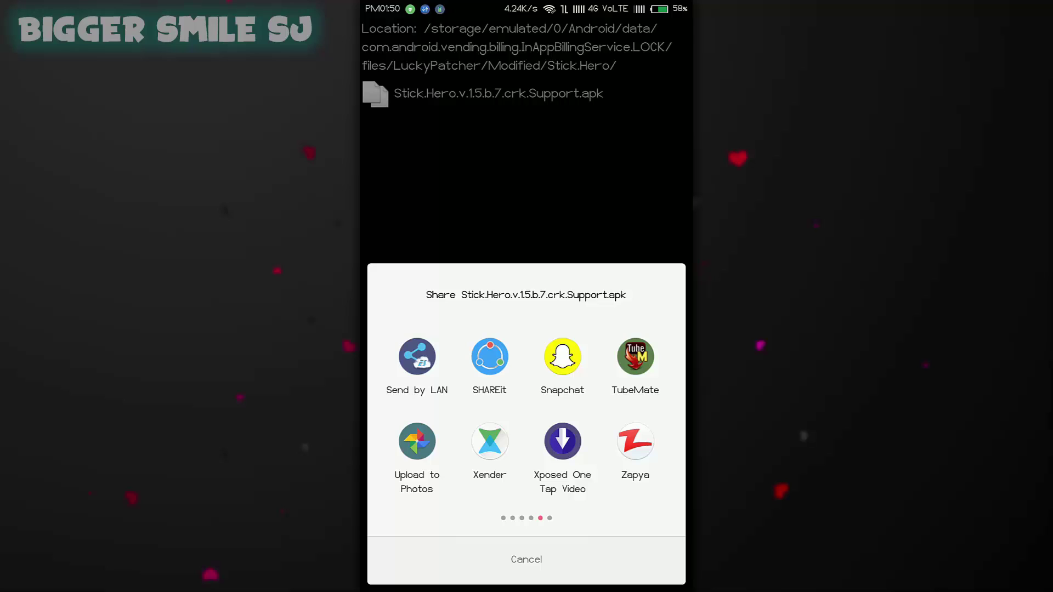
{"action": "left_click_drag", "start_coordinate": [626, 411], "coordinate": [428, 412]}
{"action": "left_click", "coordinate": [526, 560]}
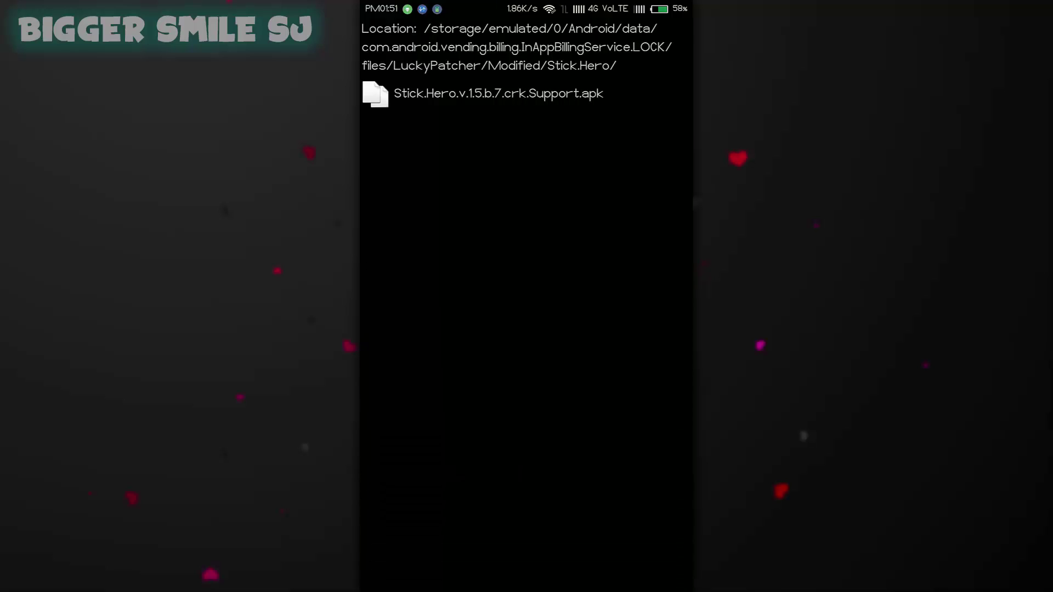
Apply the InApp and LVL emulation support patch to The Pit from the app list.
{"action": "key", "text": "Escape"}
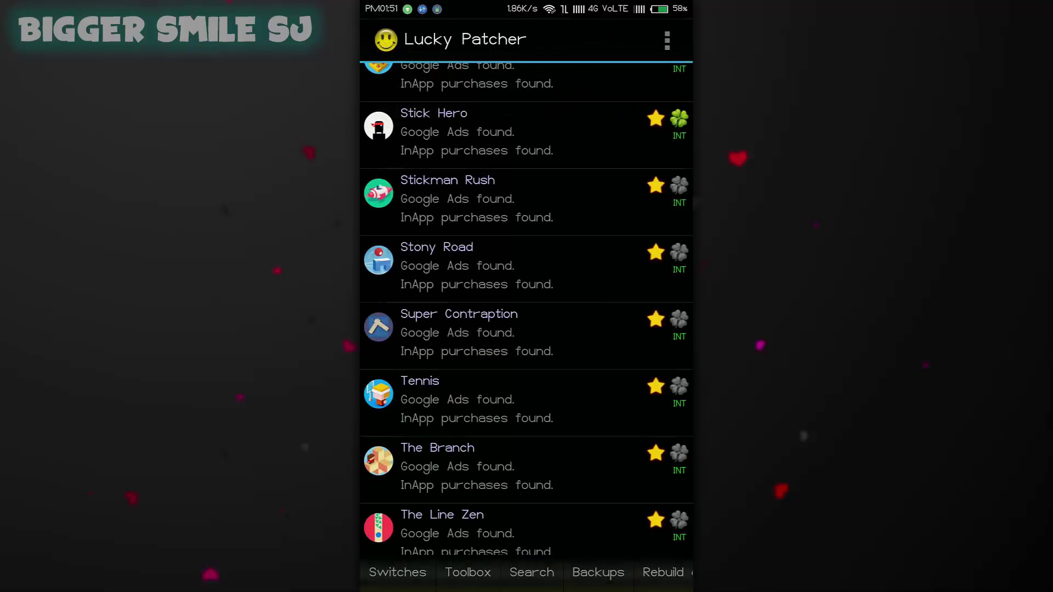
{"action": "scroll", "coordinate": [526, 308], "scroll_direction": "down", "scroll_amount": 3}
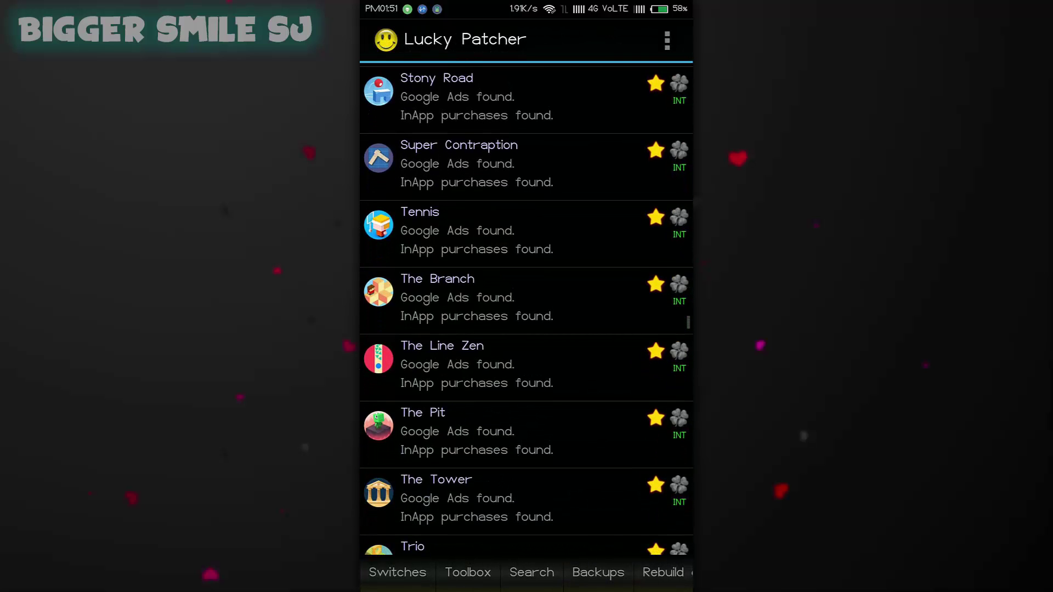
{"action": "scroll", "coordinate": [526, 308], "scroll_direction": "down", "scroll_amount": 2}
{"action": "left_click", "coordinate": [477, 334]}
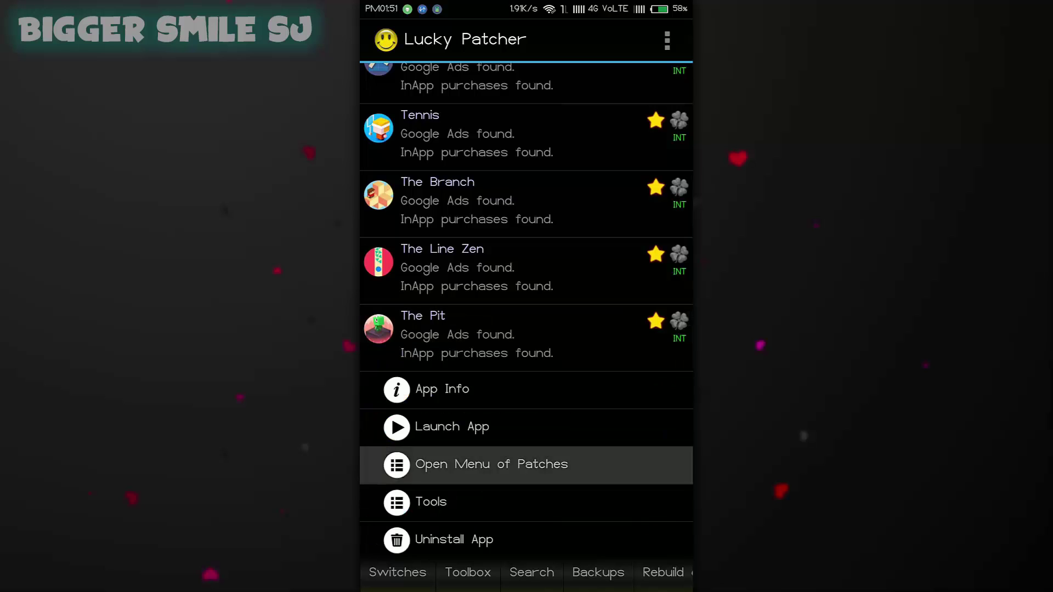
{"action": "left_click", "coordinate": [491, 464]}
{"action": "left_click", "coordinate": [526, 251]}
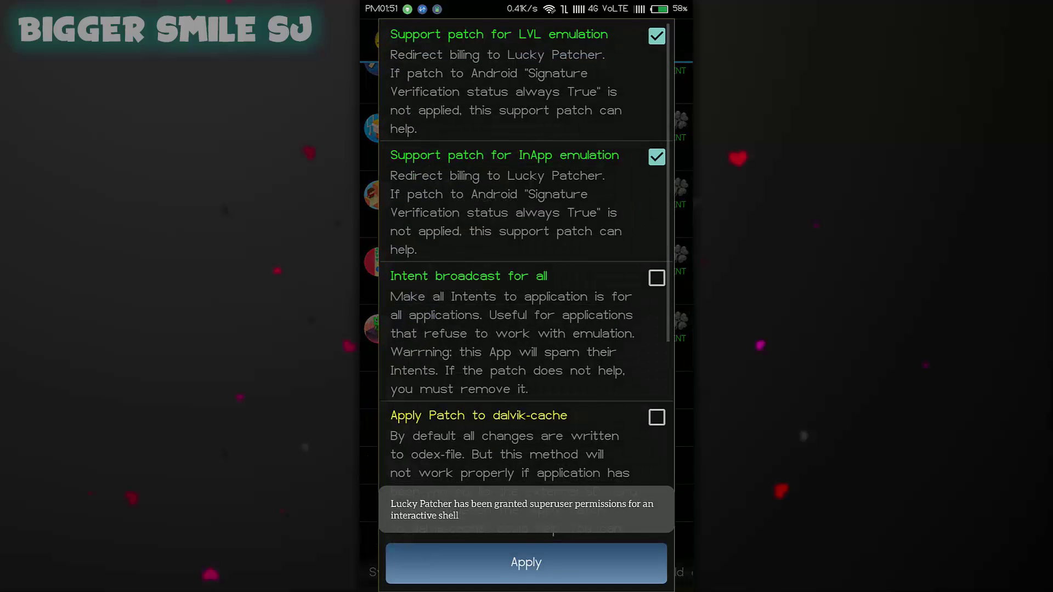
{"action": "left_click", "coordinate": [527, 563]}
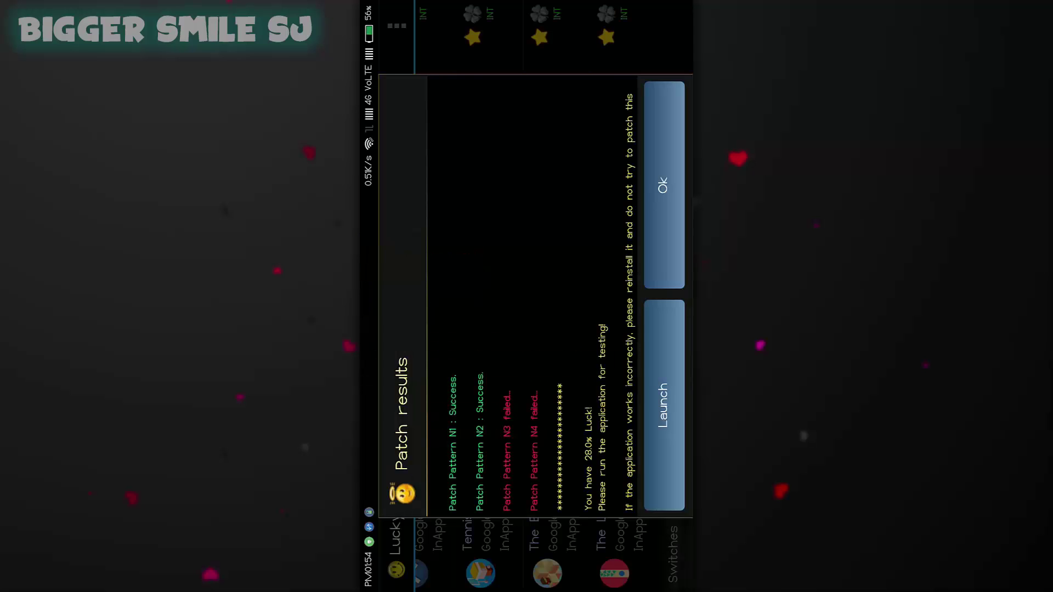
Launch the patched The Pit from the patch results dialog.
{"action": "left_click", "coordinate": [446, 448]}
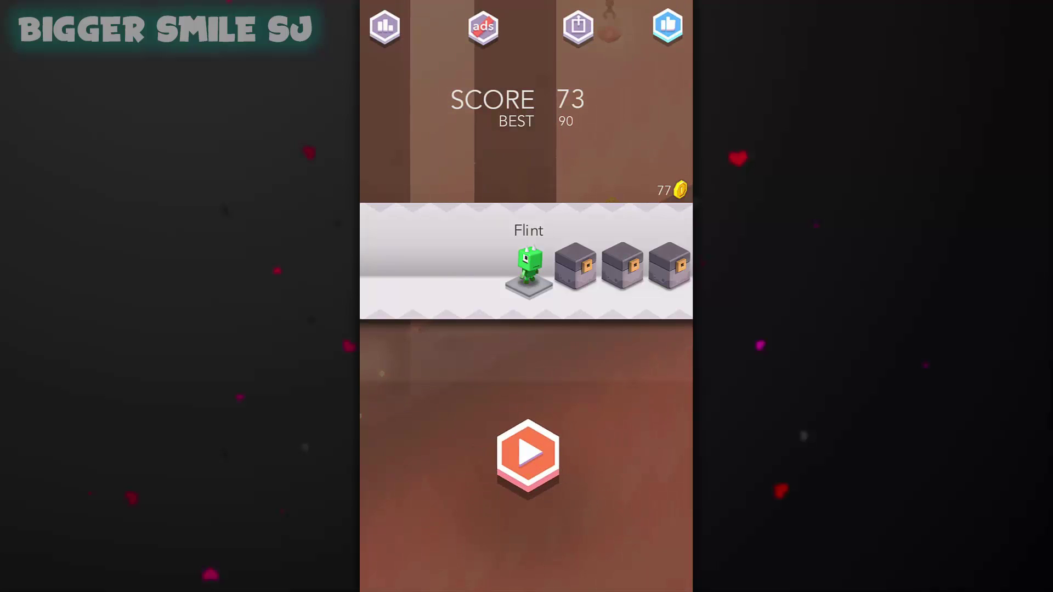
Get the ad removal for free via the in-app purchase hack, then start a new run.
{"action": "left_click", "coordinate": [483, 26]}
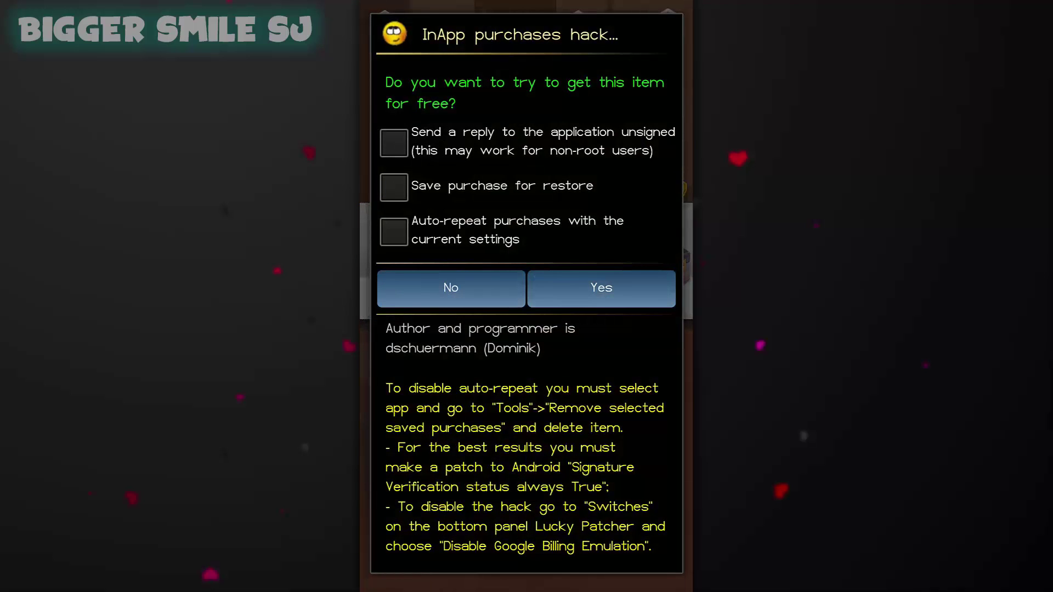
{"action": "left_click", "coordinate": [600, 287]}
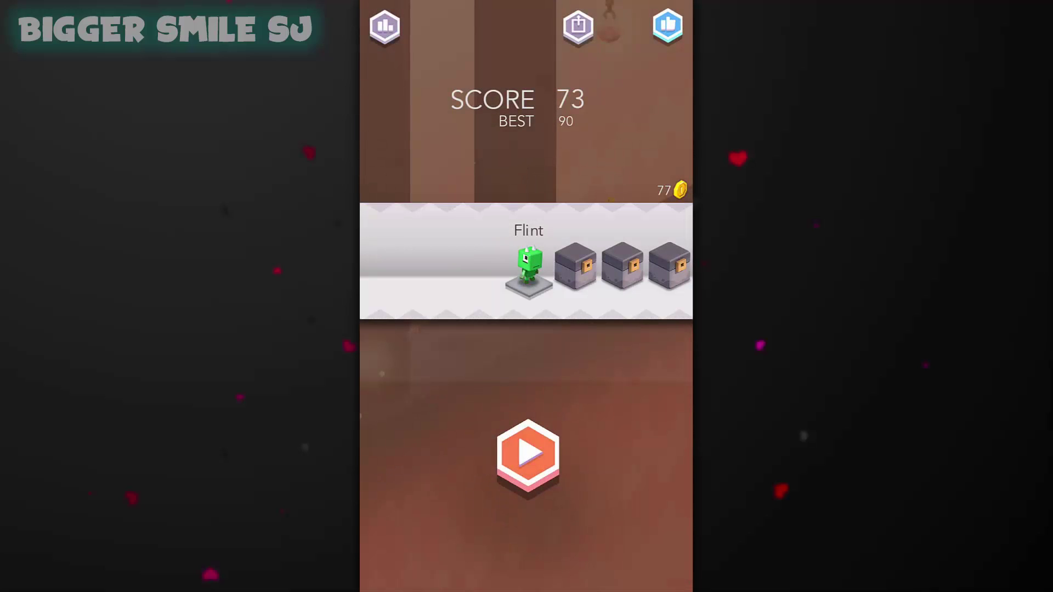
{"action": "left_click_drag", "start_coordinate": [575, 263], "coordinate": [528, 264]}
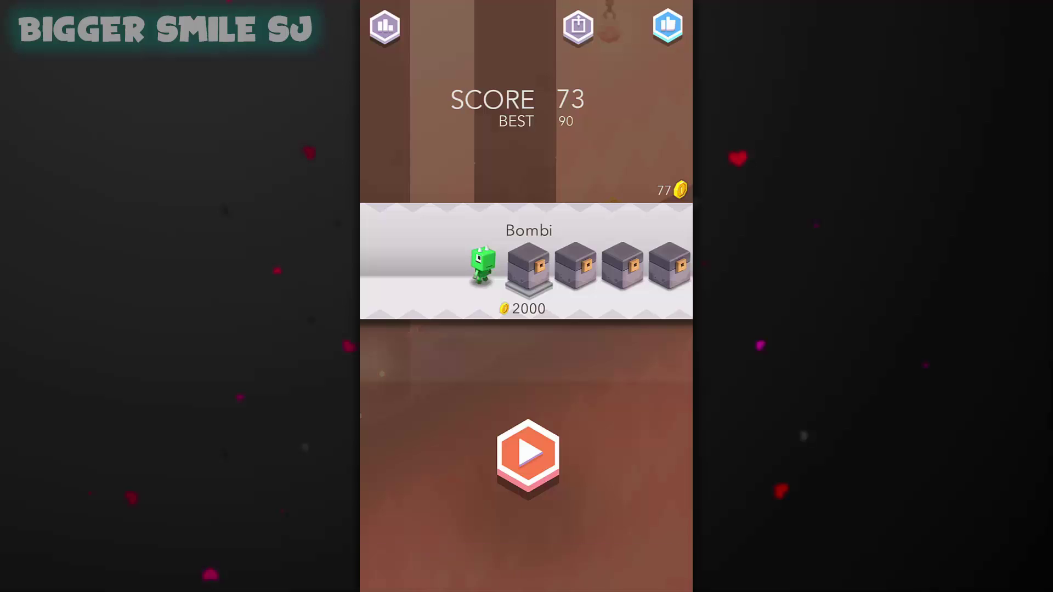
{"action": "left_click", "coordinate": [527, 453]}
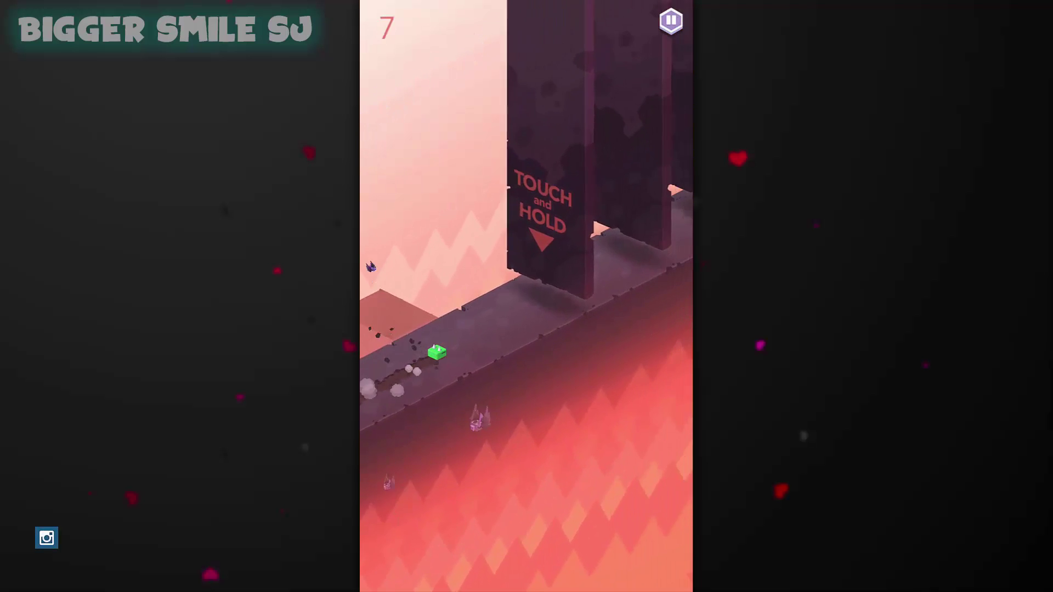